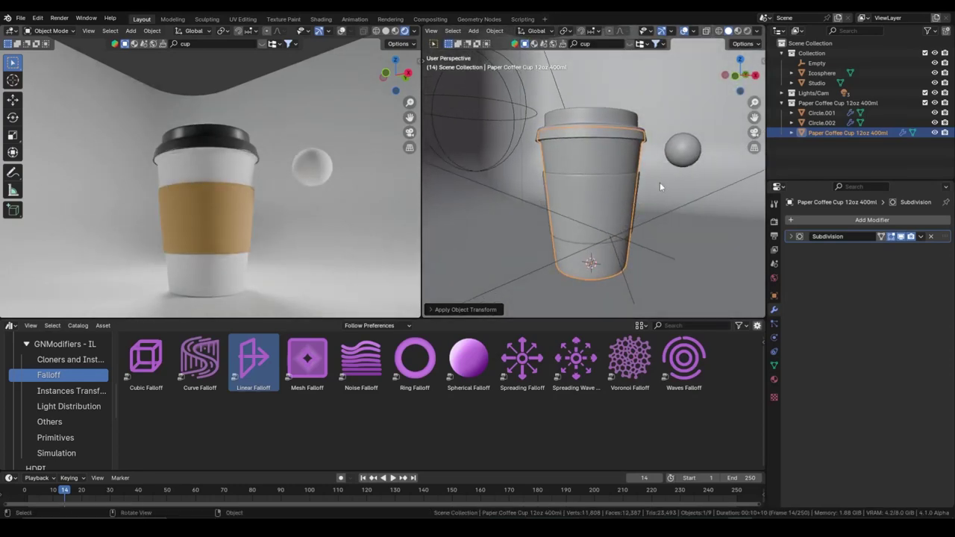
Step: Duplicate the paper cup in place and cap its open top rim with a face
key(shift+d)
key(Escape)
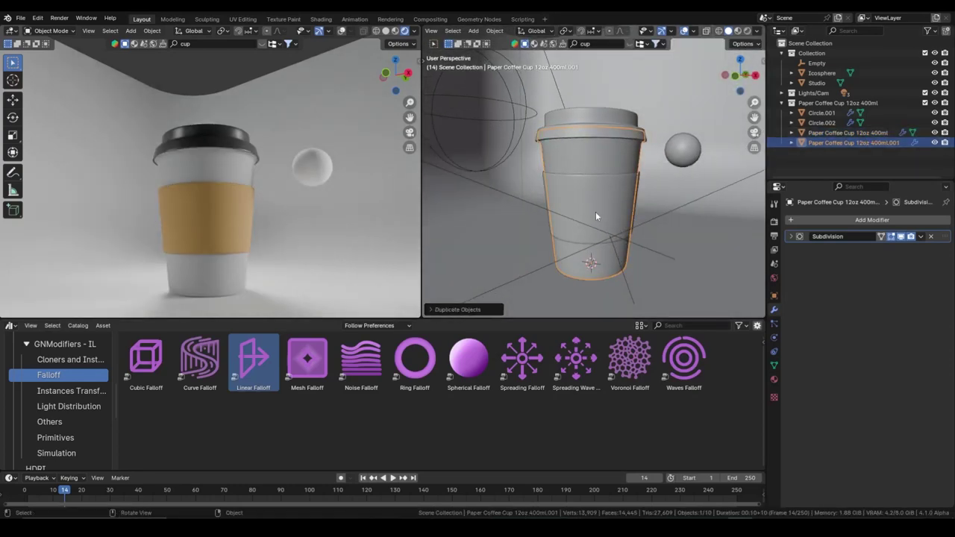
key(slash)
key(Tab)
scroll(622, 239, up, 2)
middle_drag(621, 239, 611, 139)
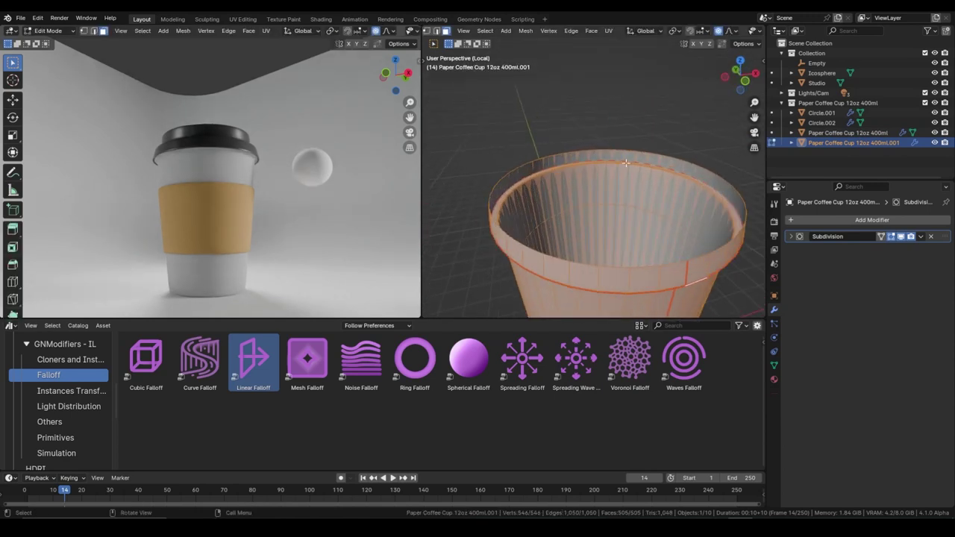
alt+click(611, 139)
key(f)
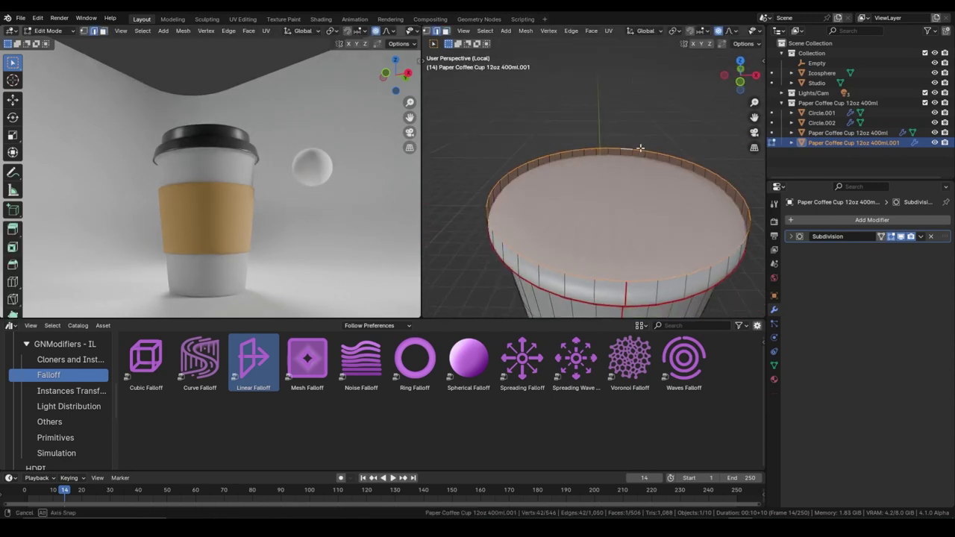
key(Tab)
Step: Remove the copy's Subdivision modifier, shade it smooth and return to the full scene
click(932, 238)
scroll(645, 186, down, 2)
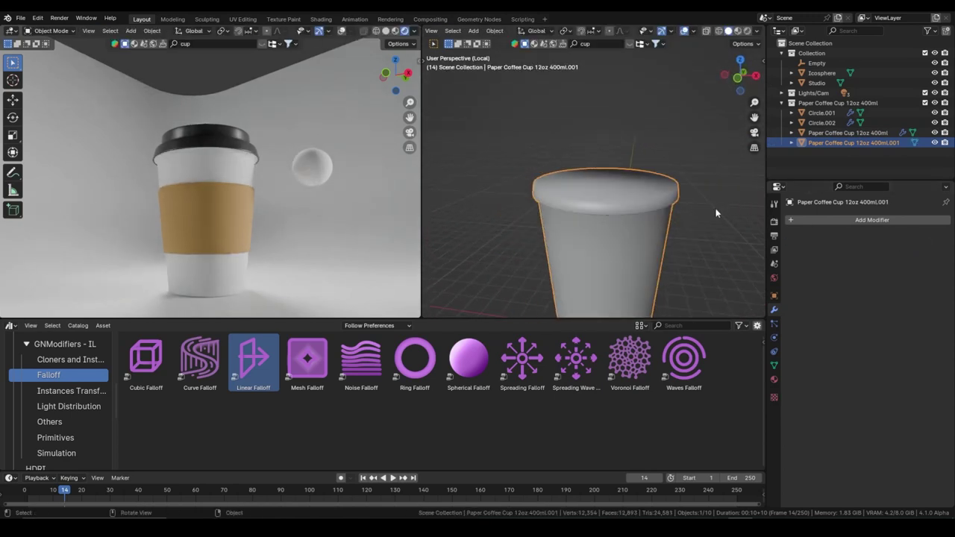
right_click(645, 185)
click(590, 136)
key(KP_Divide)
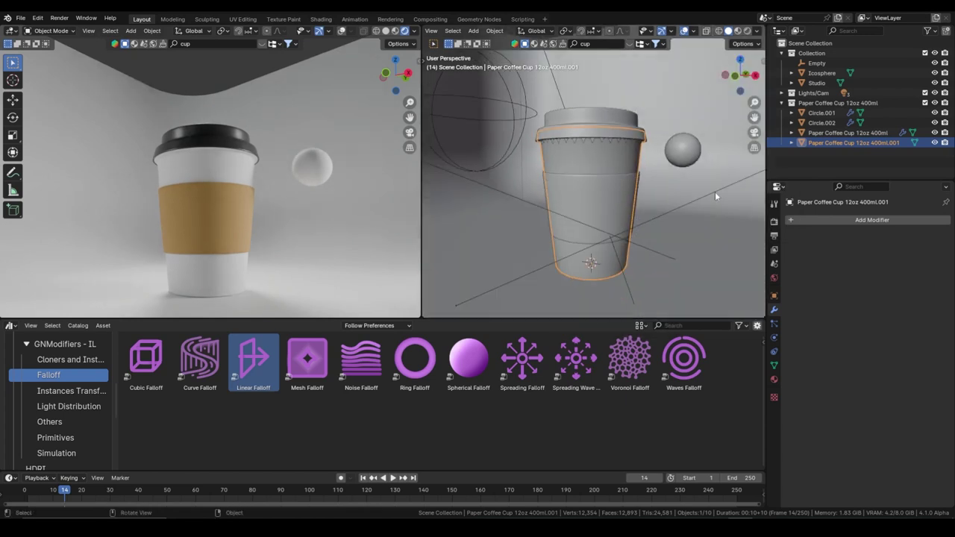
click(70, 360)
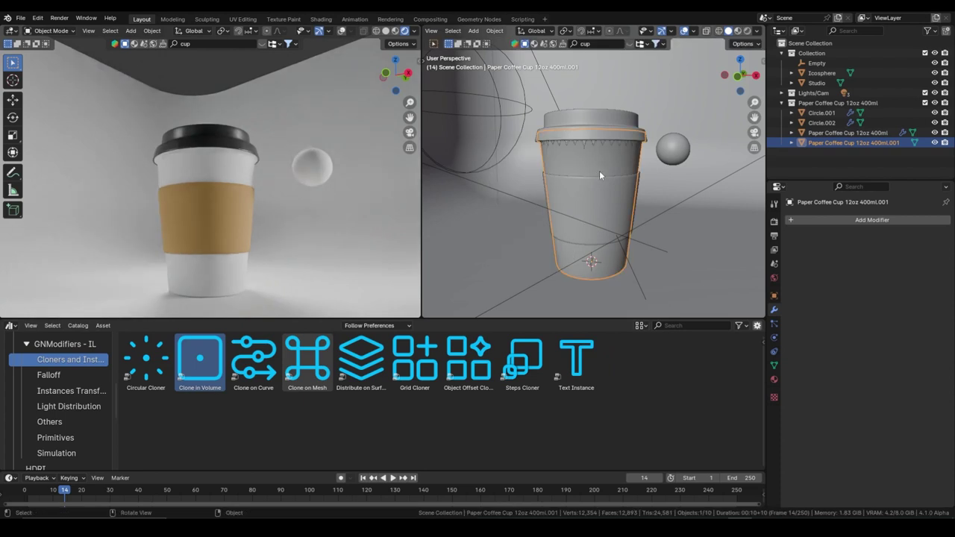
Step: Add a Clone in Volume effect to the isolated cup using the Icosphere as the clone
key(KP_Divide)
drag(584, 173, 590, 220)
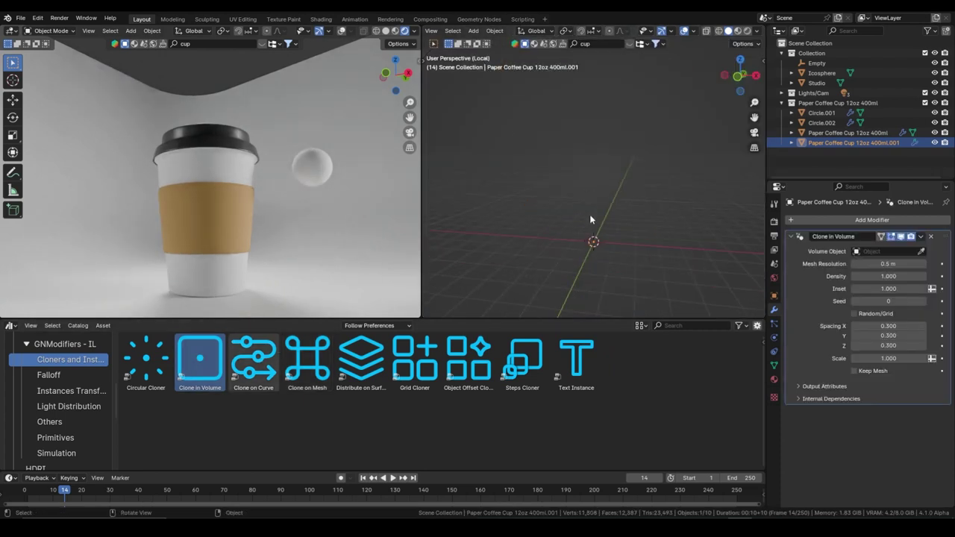
click(312, 169)
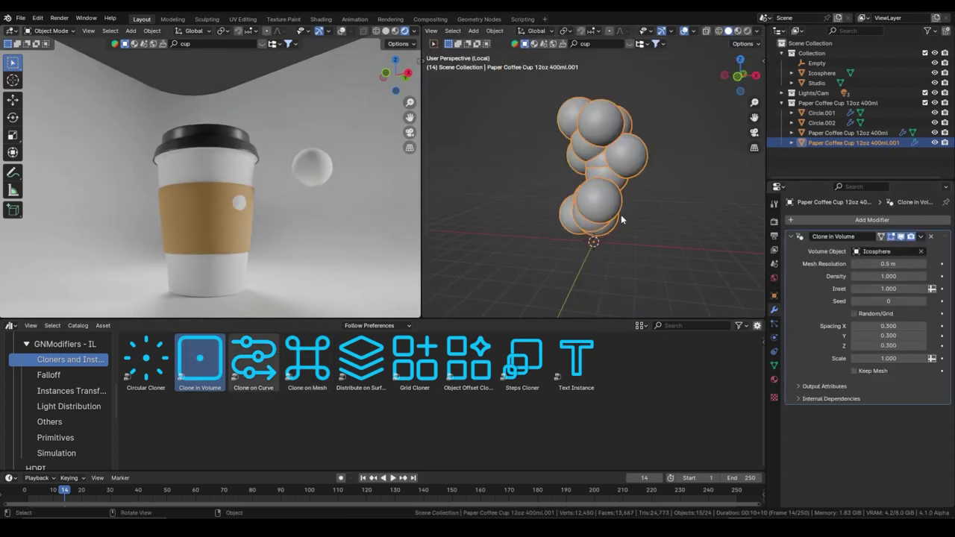
Step: Set mesh resolution 0.6 m, inset 1.310, scale 0.010 and density 4.390
click(923, 264)
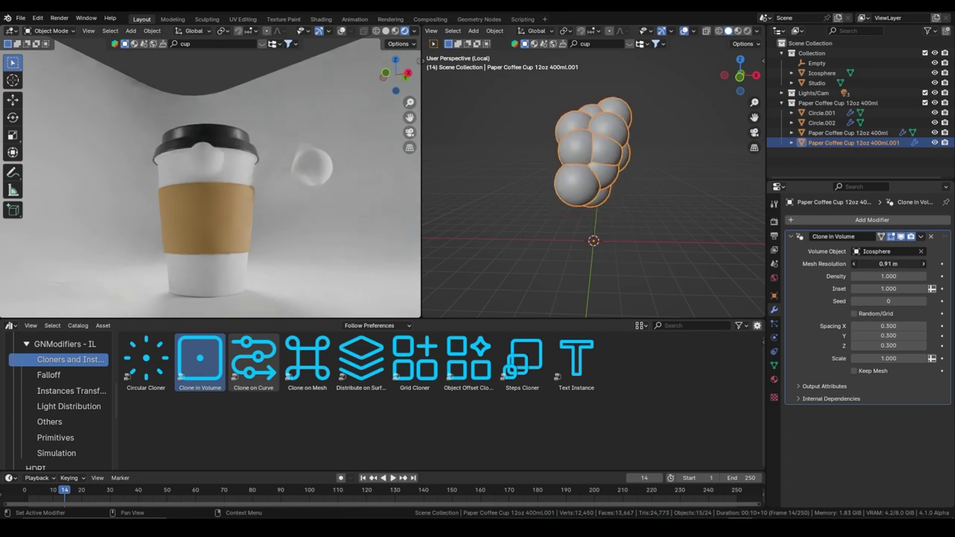
click(923, 264)
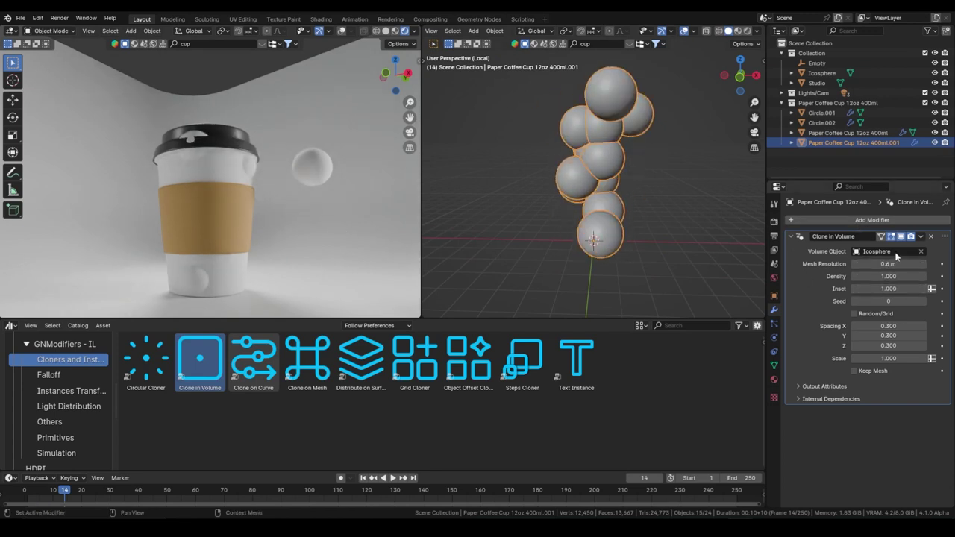
drag(889, 290, 914, 290)
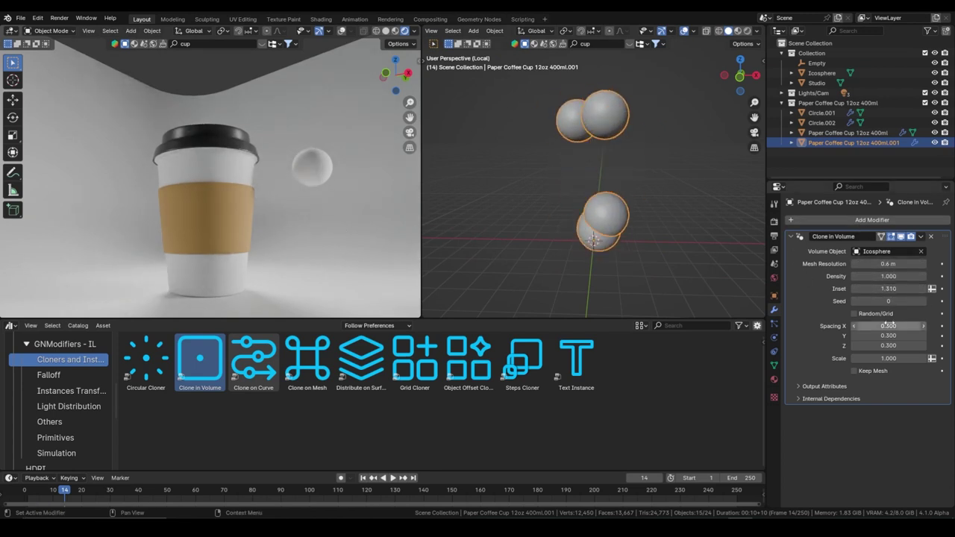
drag(886, 359, 858, 358)
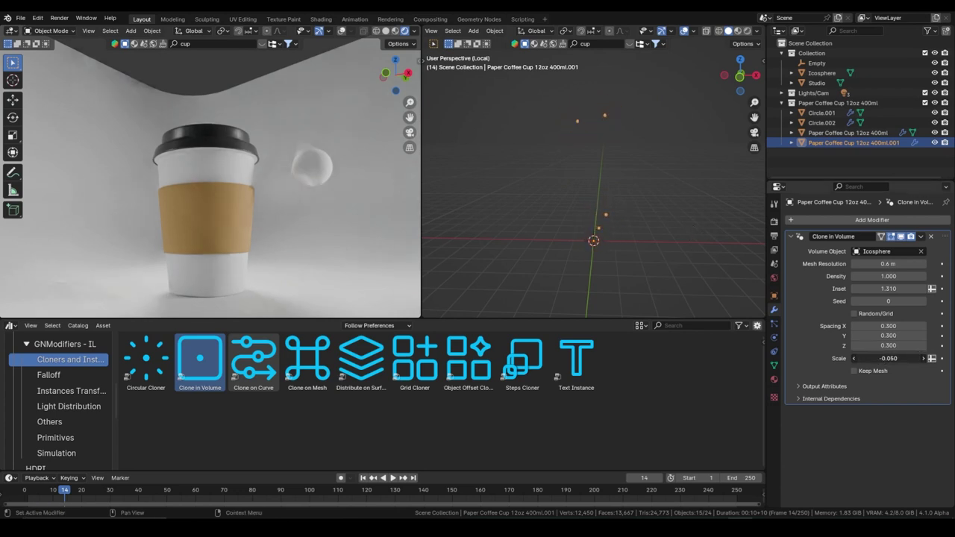
click(799, 238)
click(800, 237)
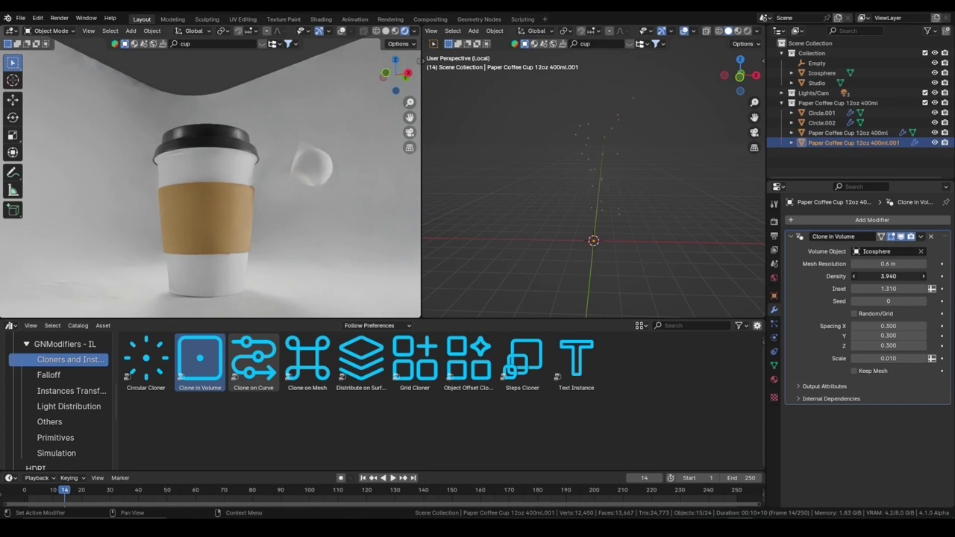
middle_drag(642, 224, 660, 231)
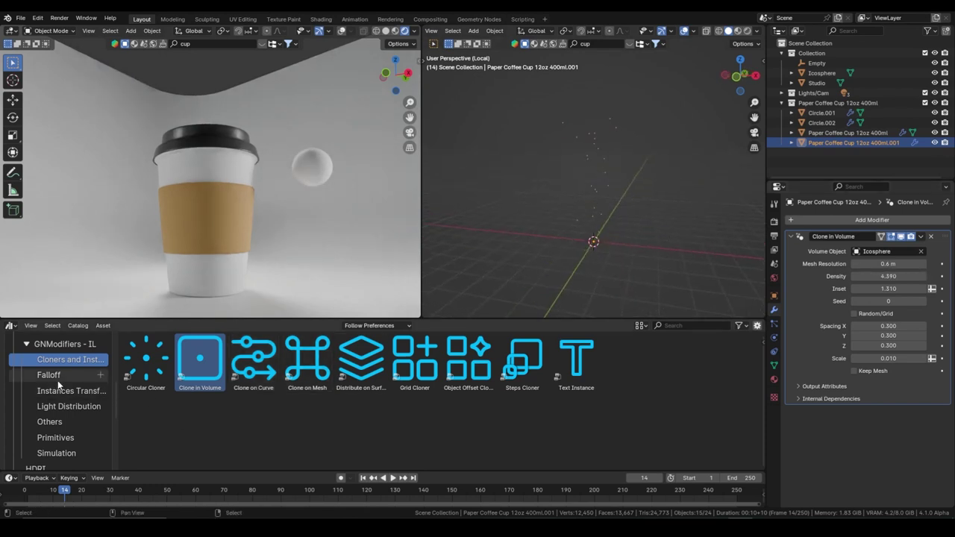
click(49, 422)
Step: Add an Add material to Instances effect to the cup and assign the clones a material
drag(145, 359, 288, 155)
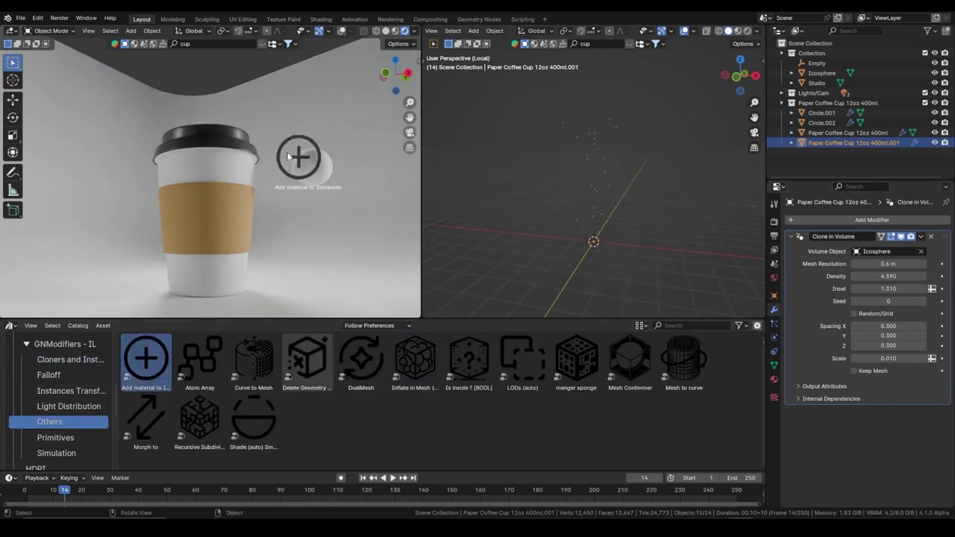
drag(595, 137, 595, 138)
click(888, 427)
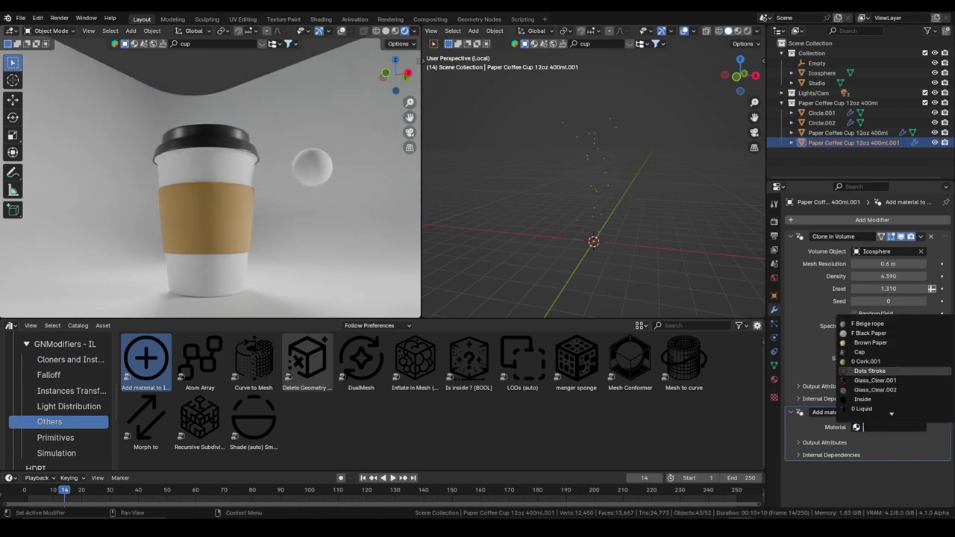
text(ma)
click(869, 342)
Step: Add a Spherical Falloff to the clones' effect stack
click(790, 412)
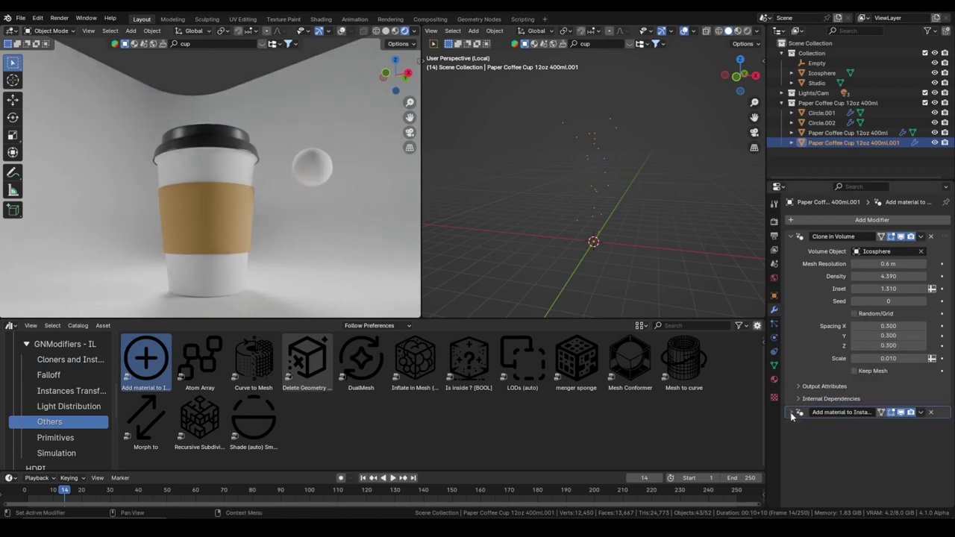
click(48, 375)
drag(469, 359, 596, 148)
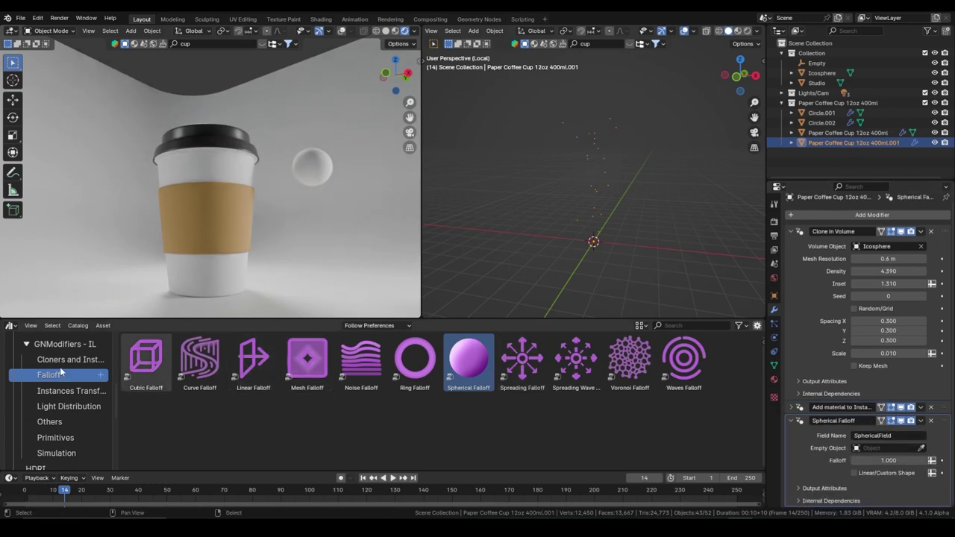
Step: Turn on viewport overlays and add a Transform Instances effect to the cloned spheres
click(342, 31)
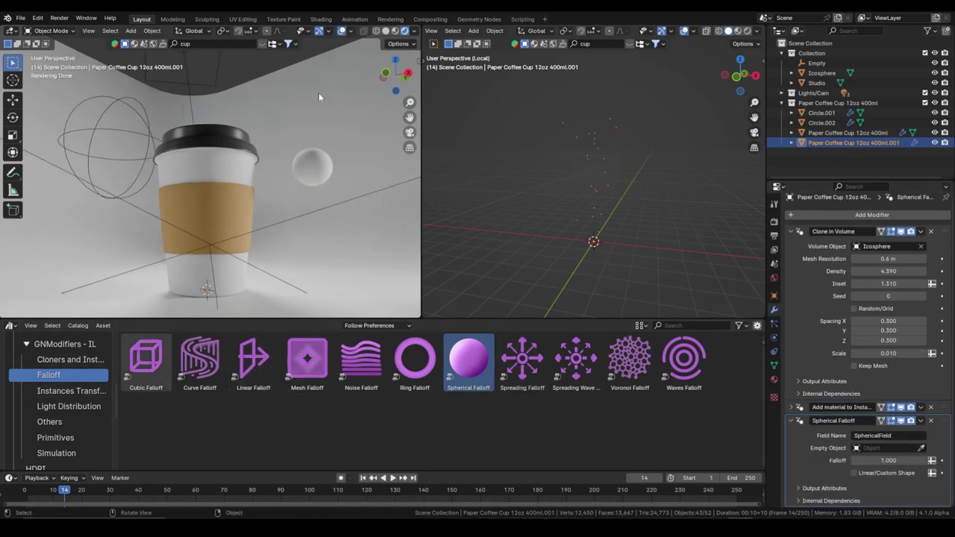
click(70, 391)
drag(522, 358, 607, 149)
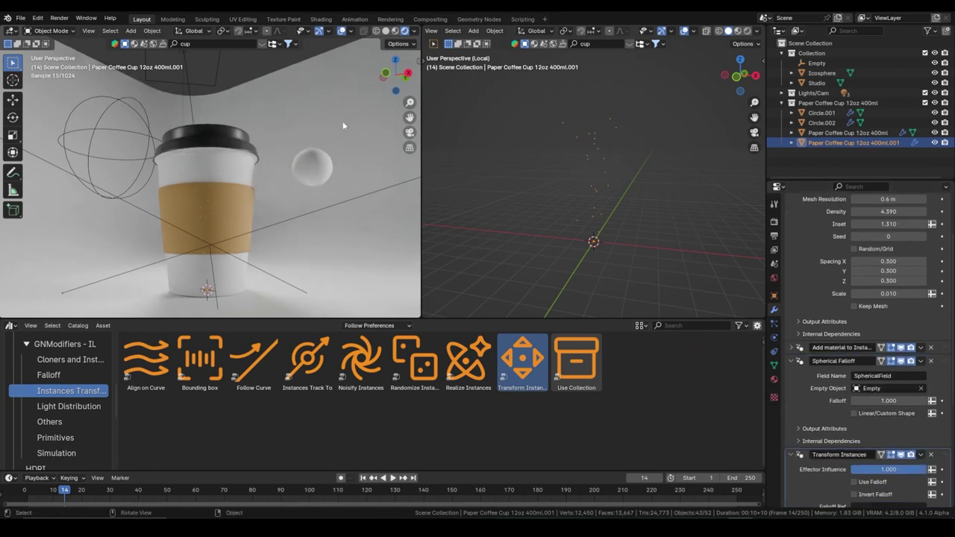
scroll(860, 345, down, 3)
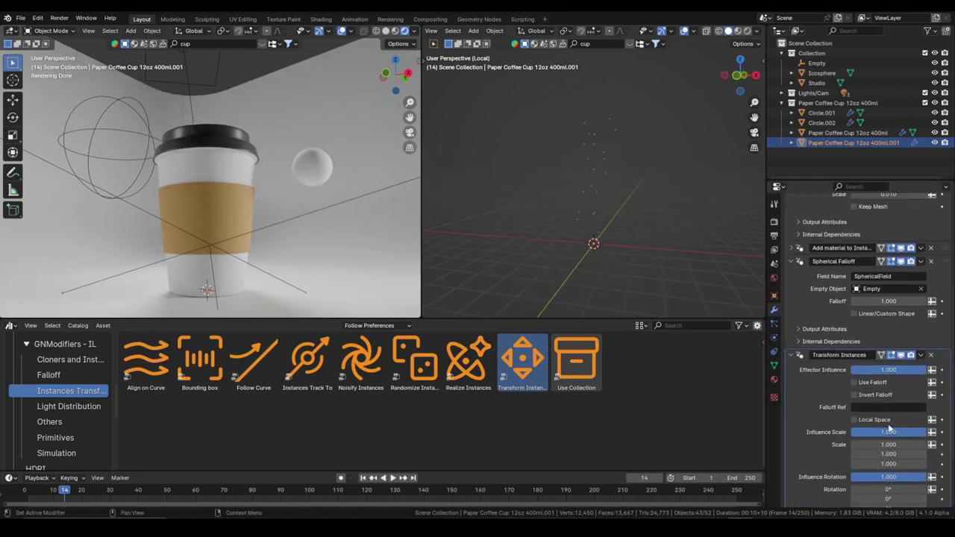
scroll(860, 345, down, 2)
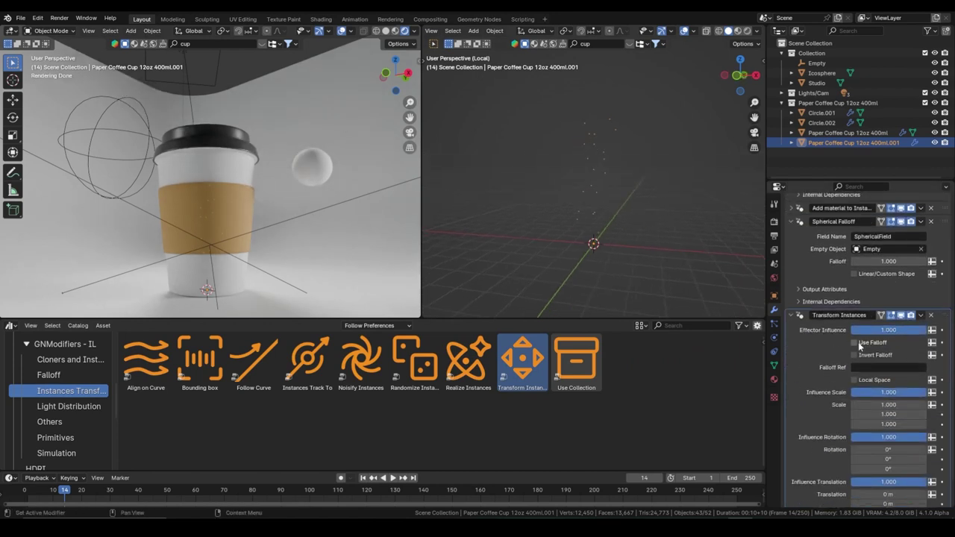
Step: Scale the instances to 50 on every axis and drag the Empty toward the cup
click(792, 222)
drag(888, 362, 889, 382)
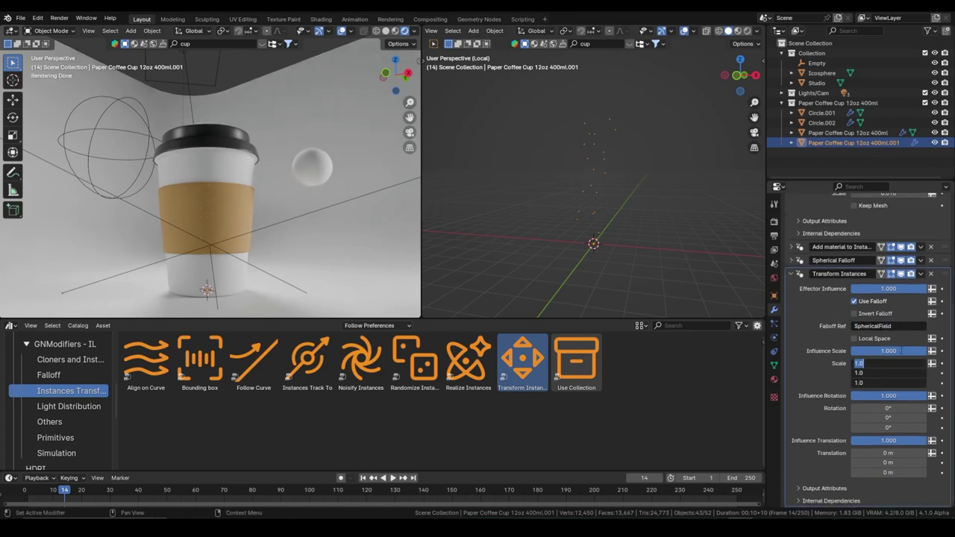
text(50)
key(Return)
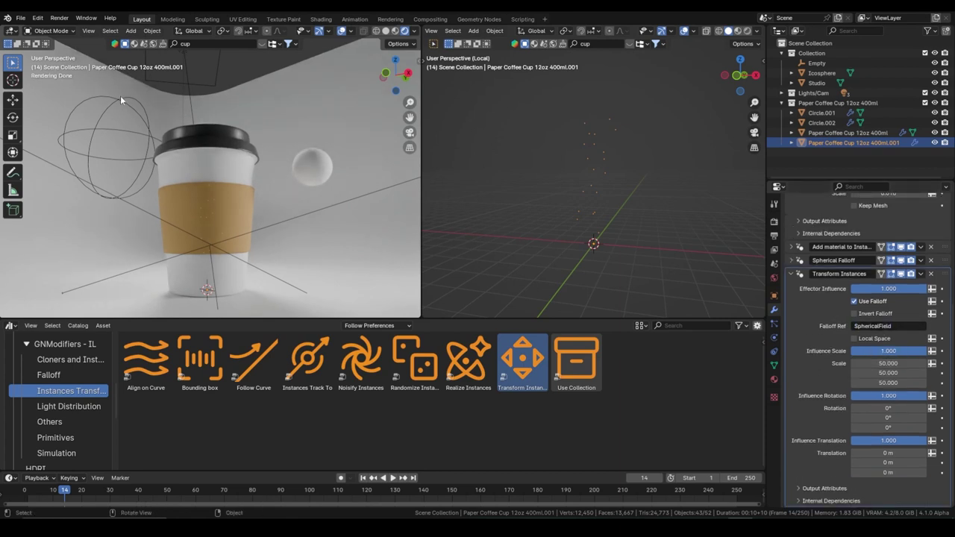
drag(120, 96, 202, 135)
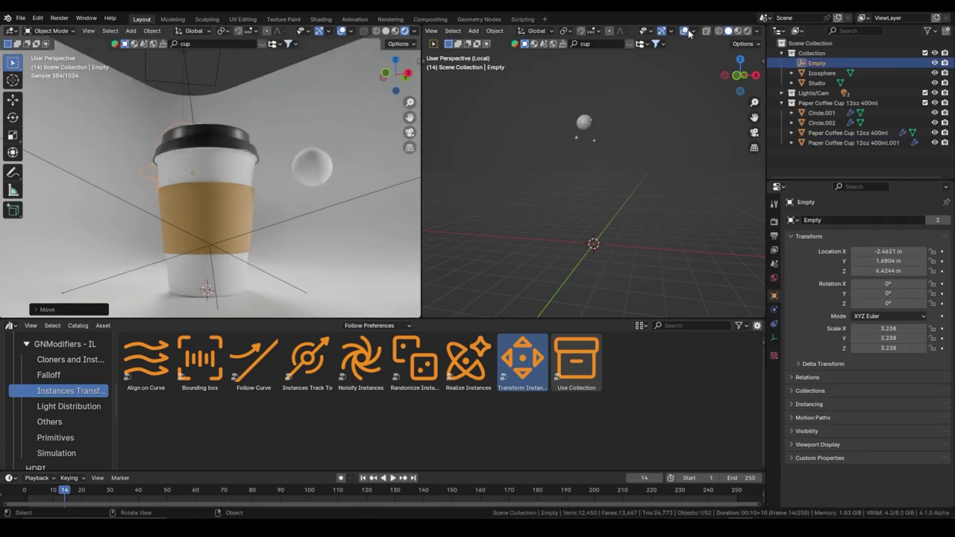
Step: Exit local view and move the falloff Empty near the cup's top
key(KP_Divide)
key(g)
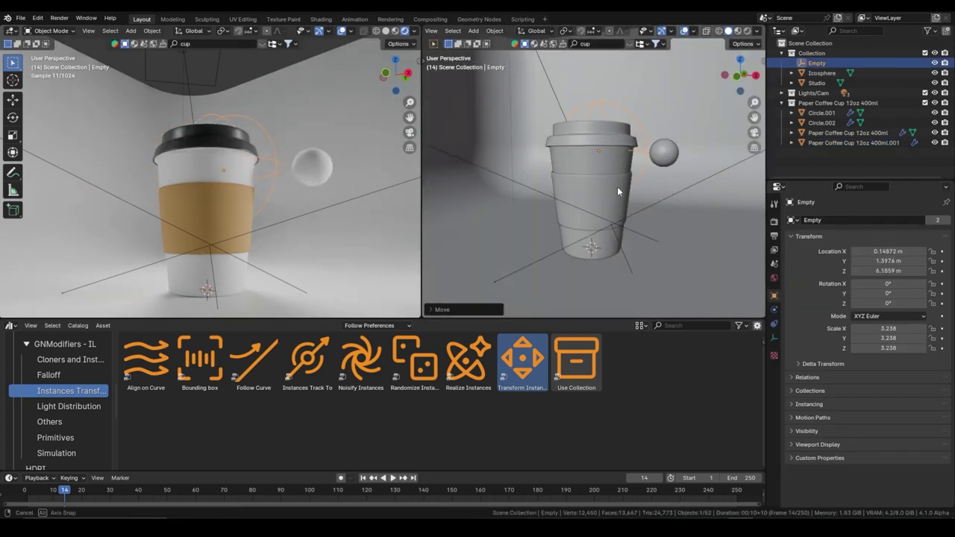
click(603, 170)
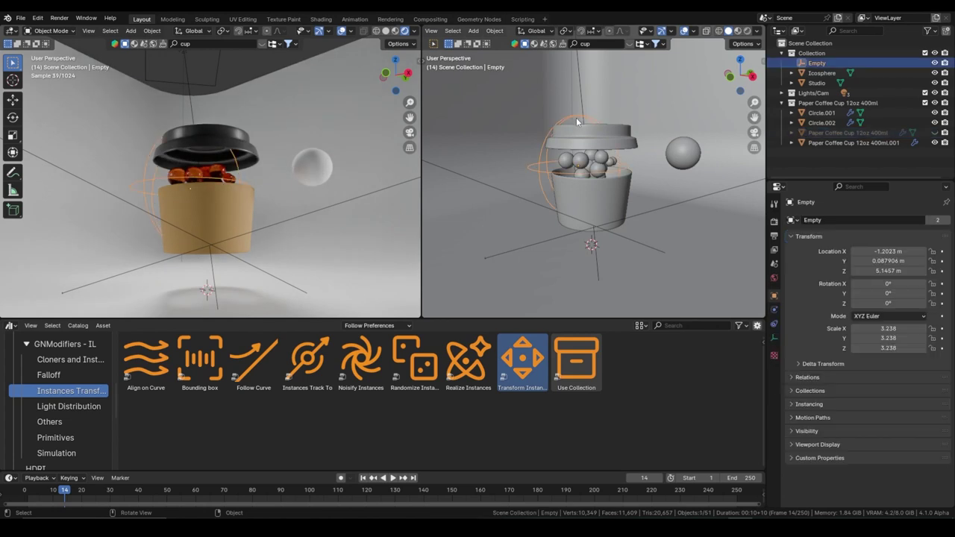
Step: Raise the cup's Transform Instances scale to 150 on every axis
click(590, 161)
click(774, 309)
scroll(866, 336, down, 3)
scroll(873, 388, down, 3)
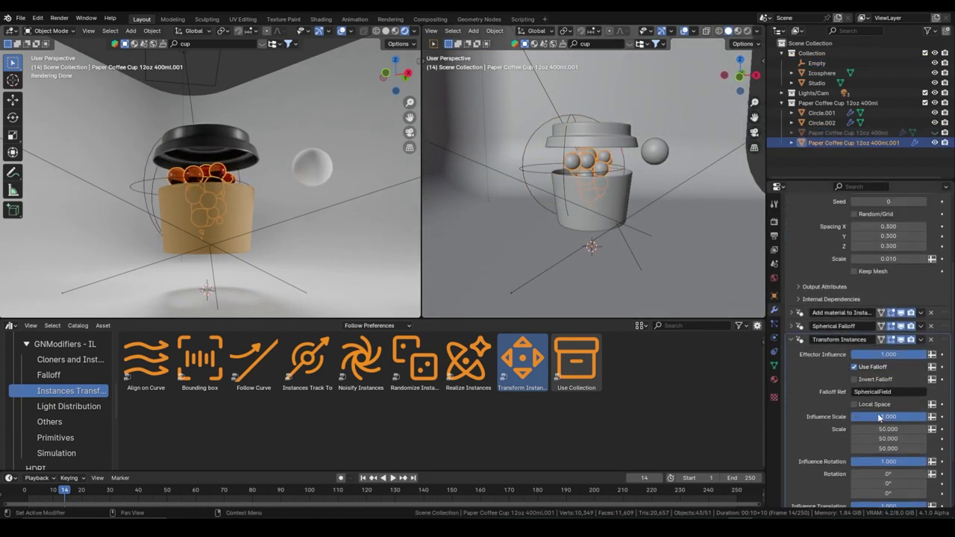
key(Return)
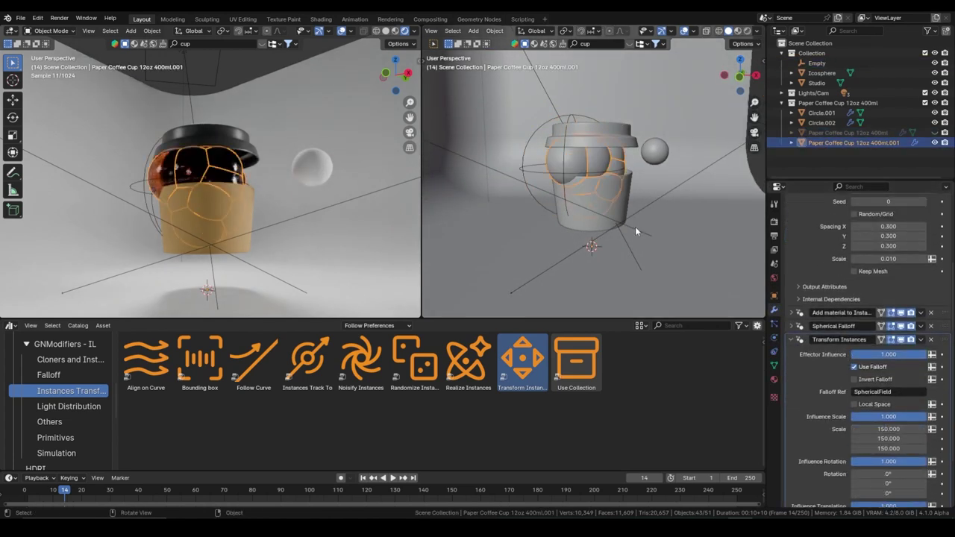
Step: Enable Keep Mesh so the cup body shows again and fold the Transform Instances panel
middle_drag(626, 224, 653, 235)
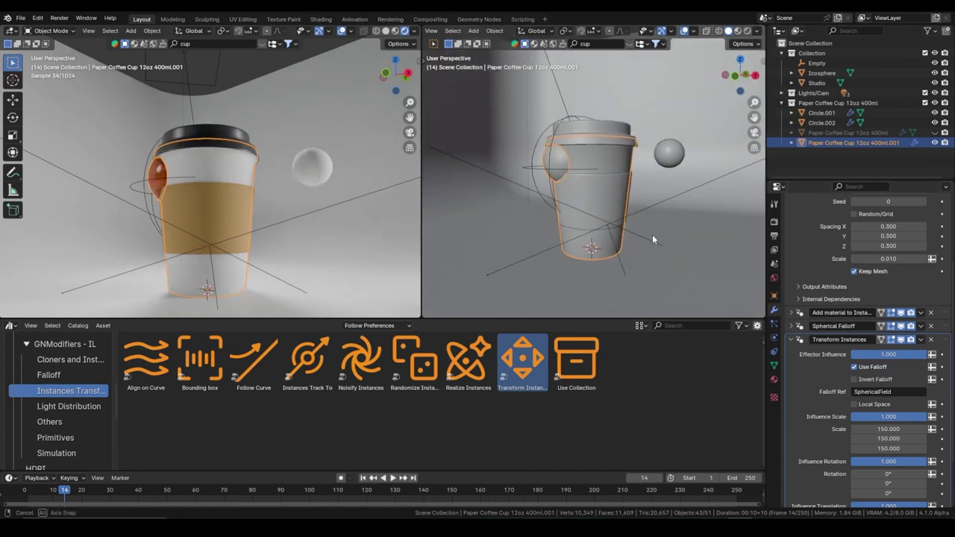
scroll(872, 345, down, 2)
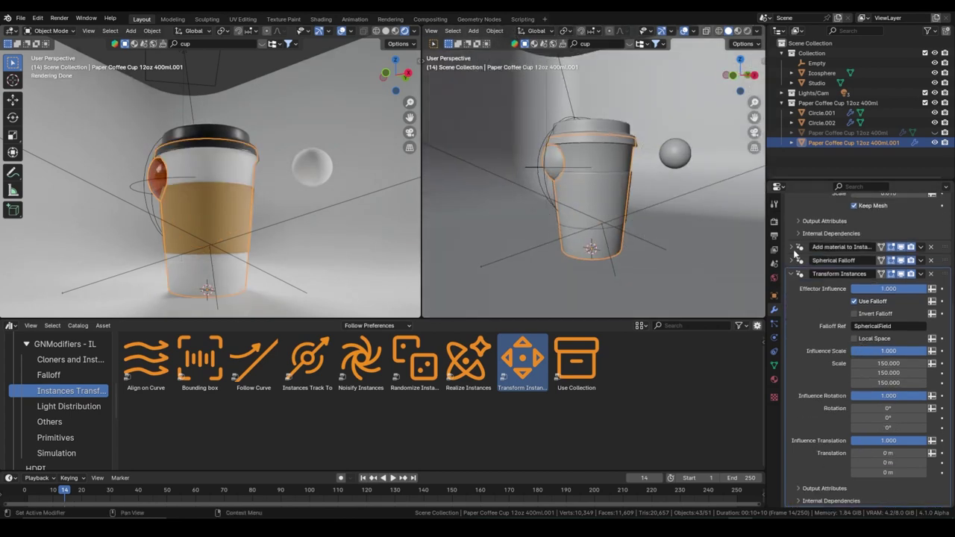
click(791, 274)
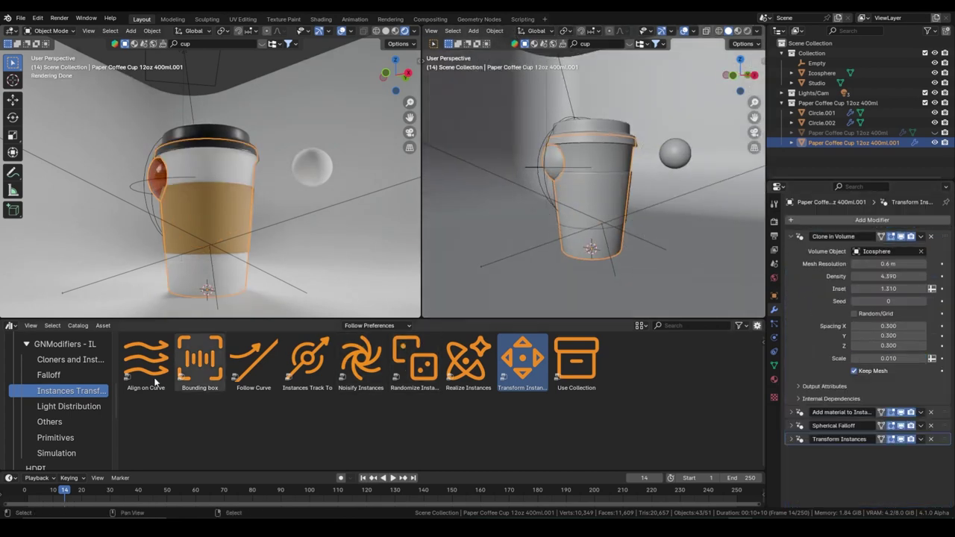
click(61, 423)
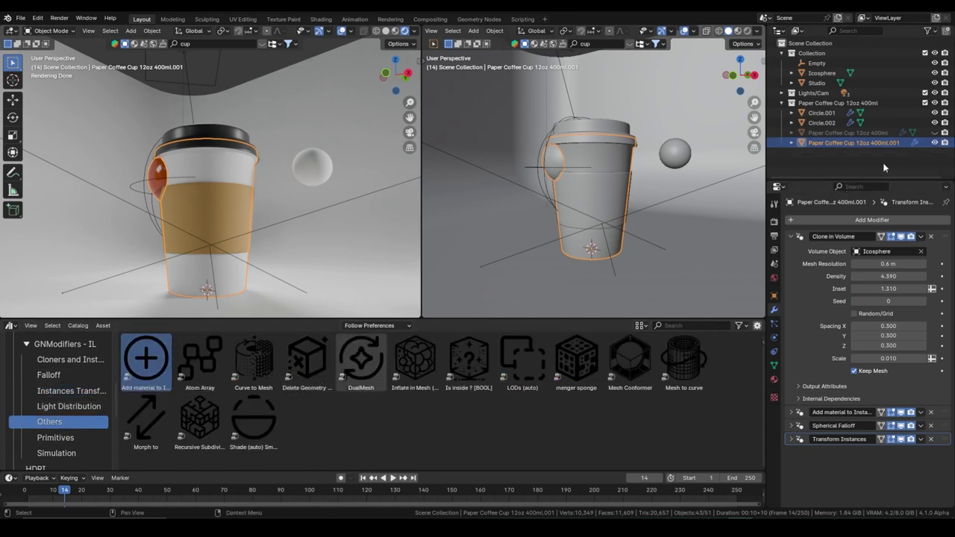
Step: Add Inflate in Mesh to the cup and set its radius
drag(414, 362, 597, 171)
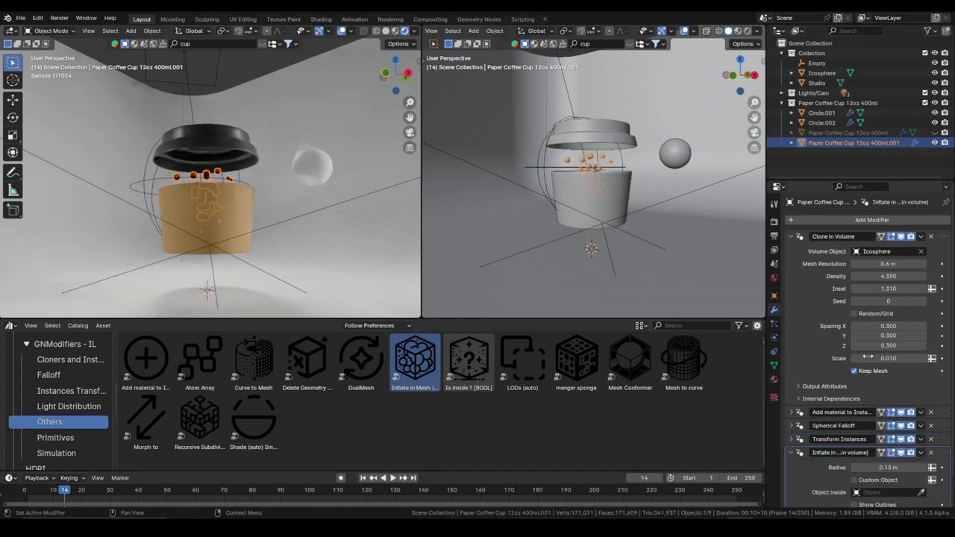
scroll(841, 388, down, 2)
key(Return)
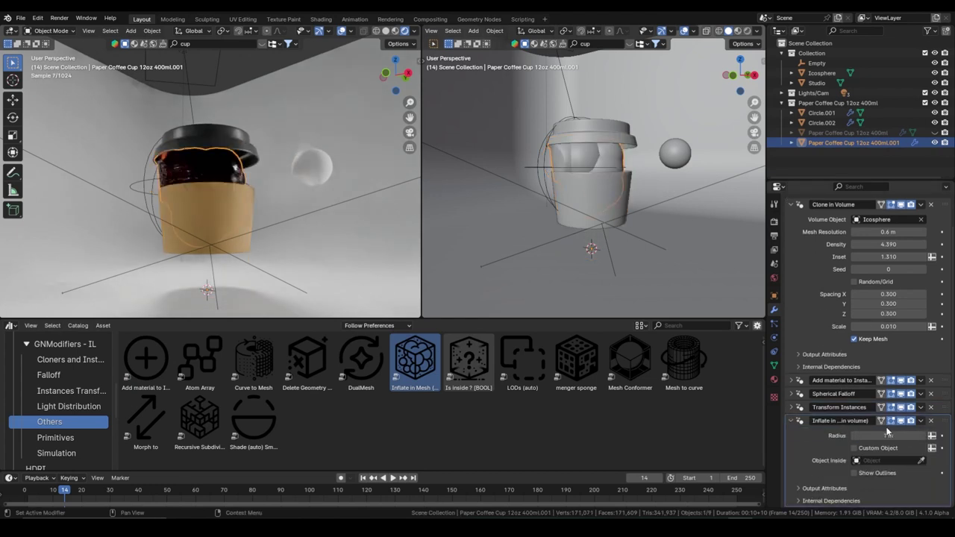
click(796, 423)
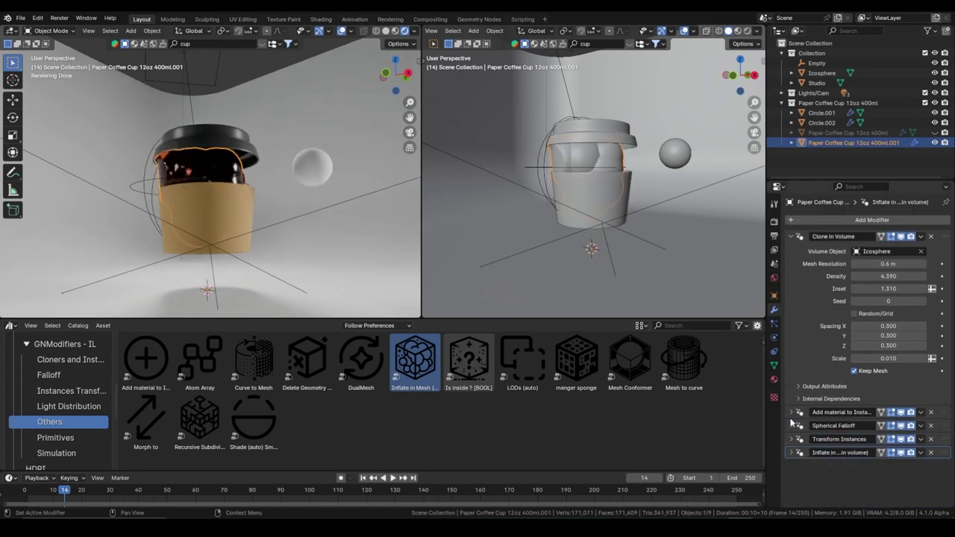
Step: Scale the falloff Empty up to 8.506
middle_drag(571, 183, 595, 179)
click(541, 161)
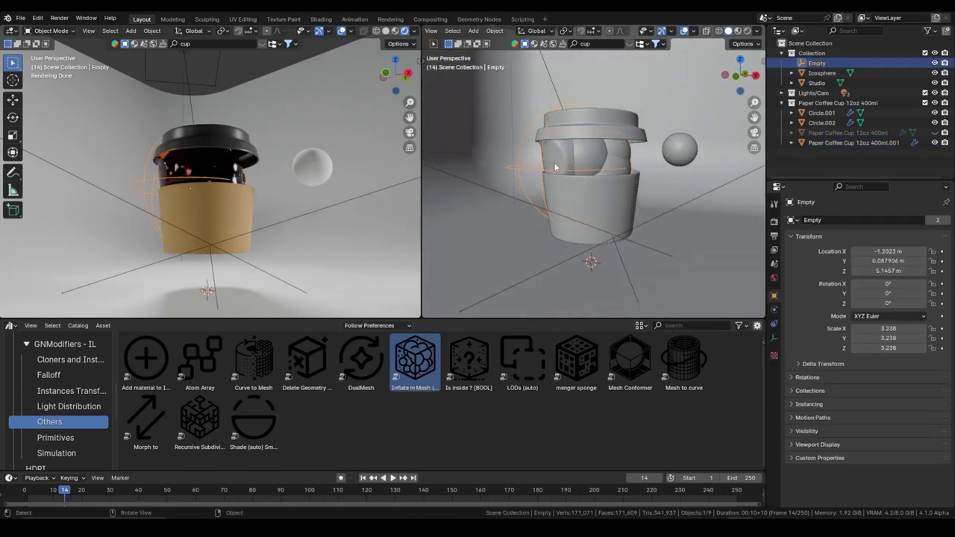
key(s)
click(713, 174)
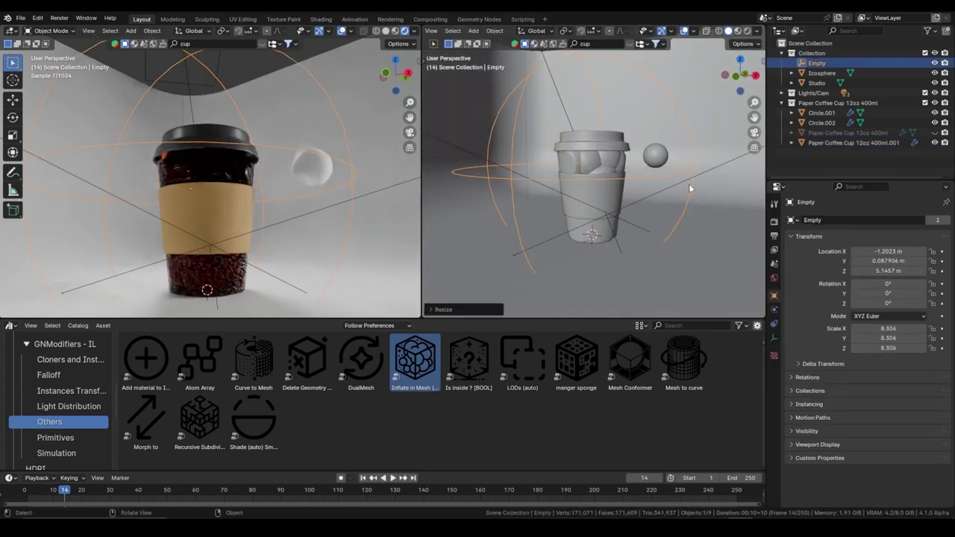
Step: Add a voxel Remesh modifier (0.1 m) to the cup so the blobs fuse into liquid
click(604, 170)
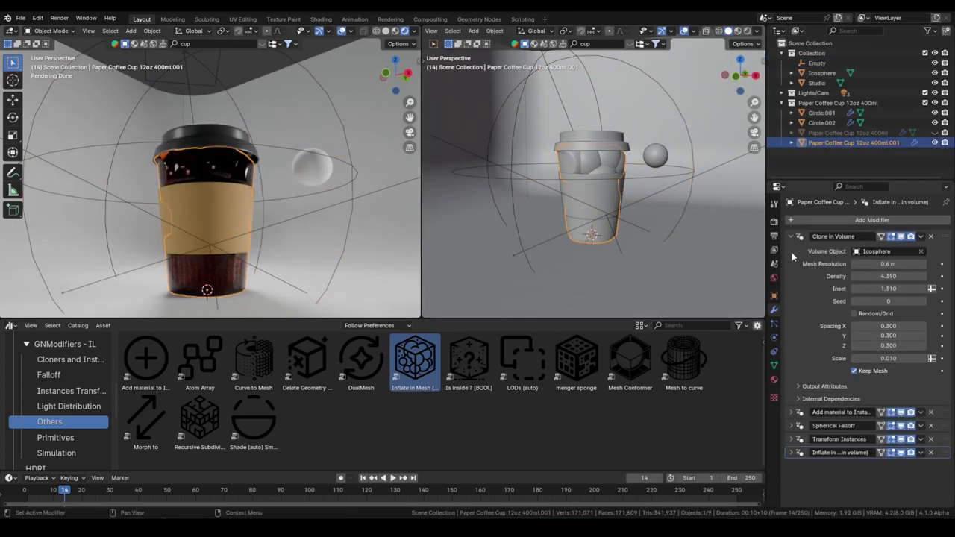
click(821, 275)
click(858, 217)
text(remes)
key(Return)
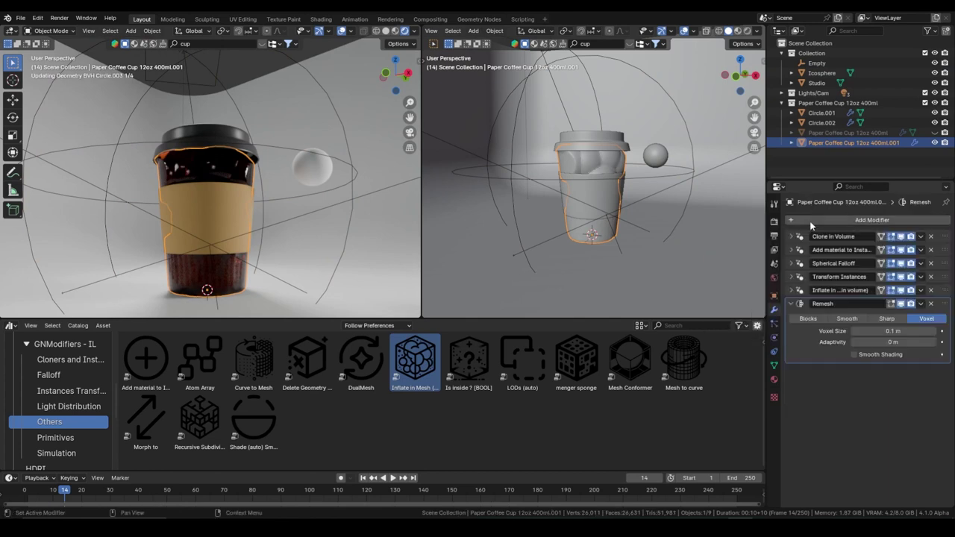
click(793, 263)
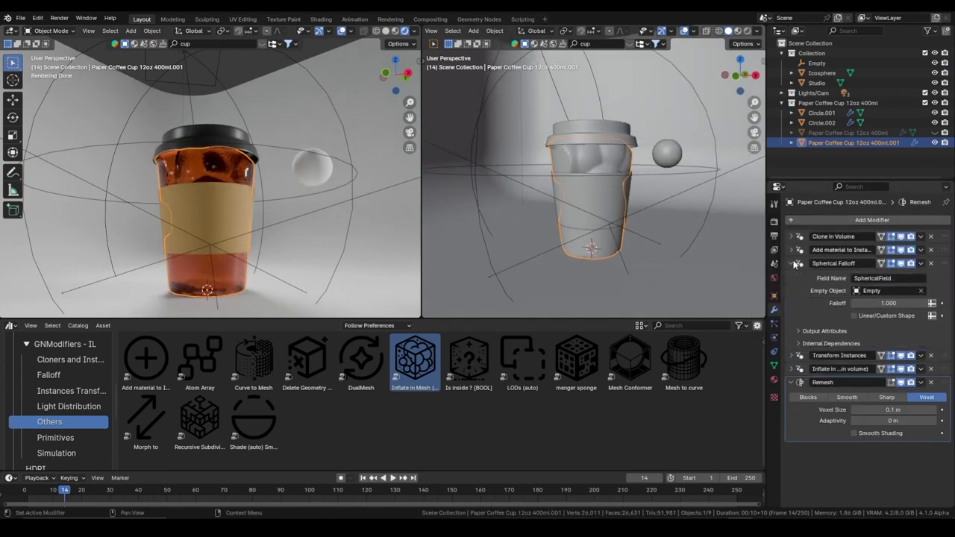
click(792, 263)
click(792, 276)
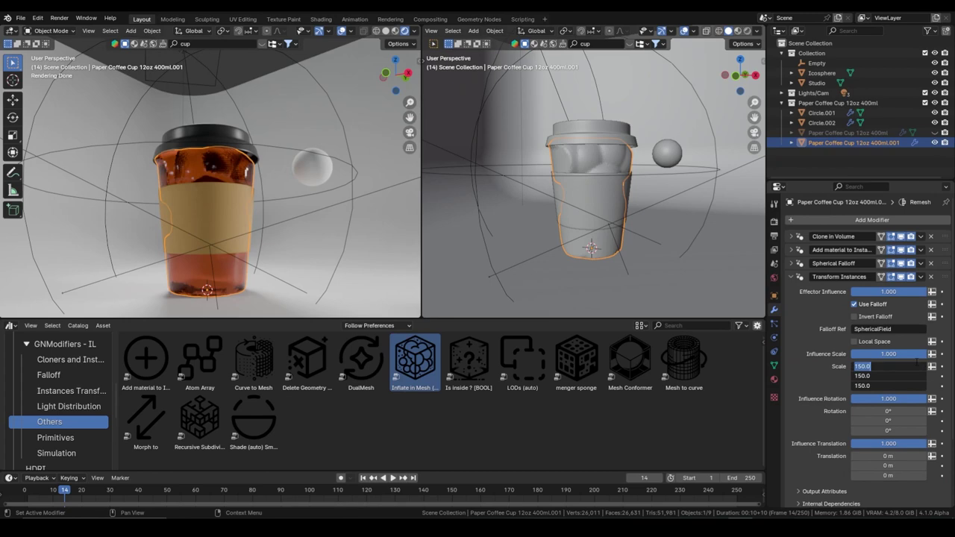
text(250.000)
Step: Set the instance scale to 250, then shrink the Empty to 5.395 and reposition it
key(Return)
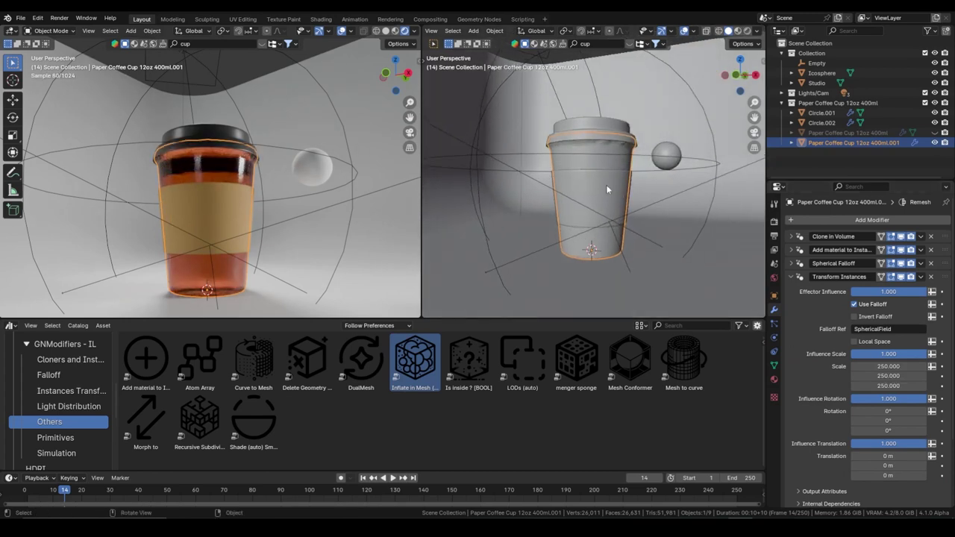
click(608, 185)
click(655, 186)
key(s)
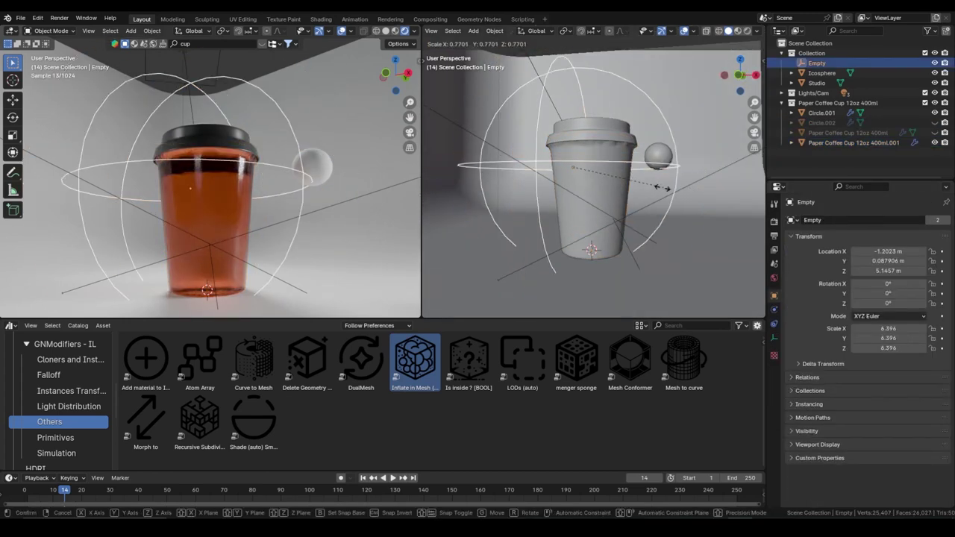
click(657, 188)
key(g)
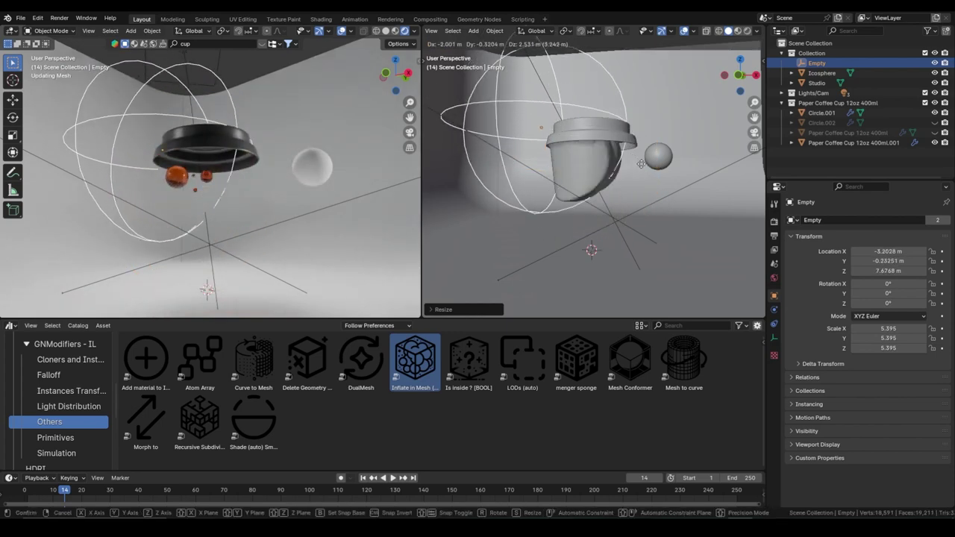
click(596, 168)
Step: Lower the instance scale to 180 and move the Empty lower under the lid
click(597, 169)
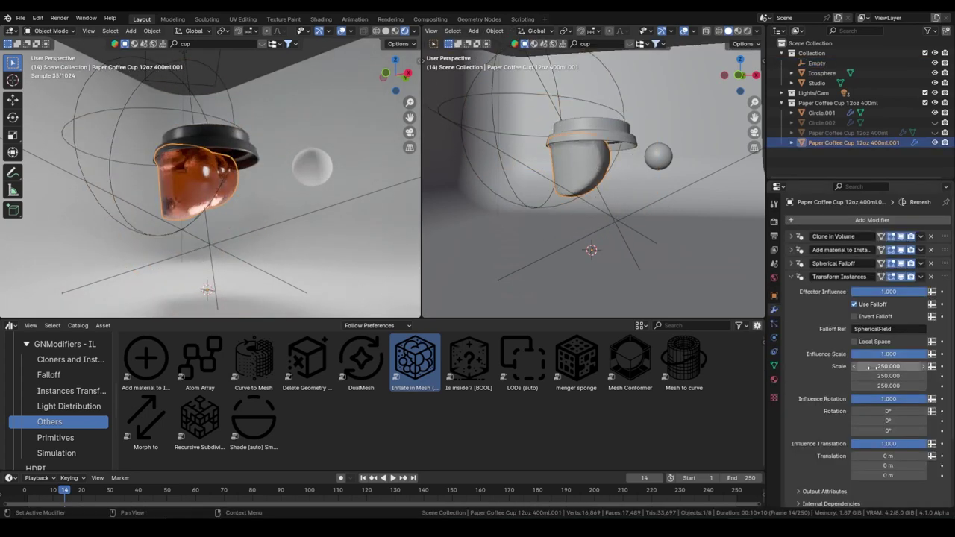
key(Return)
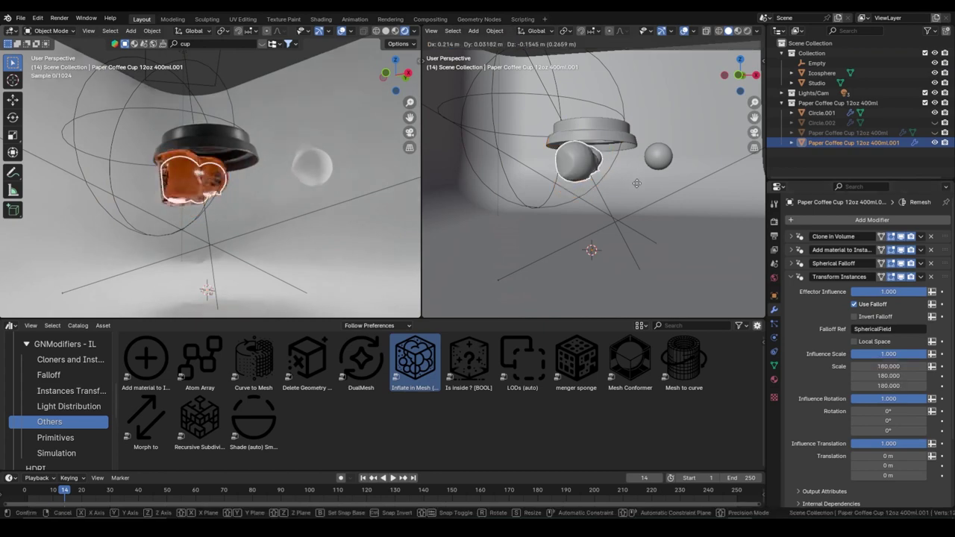
click(588, 119)
key(g)
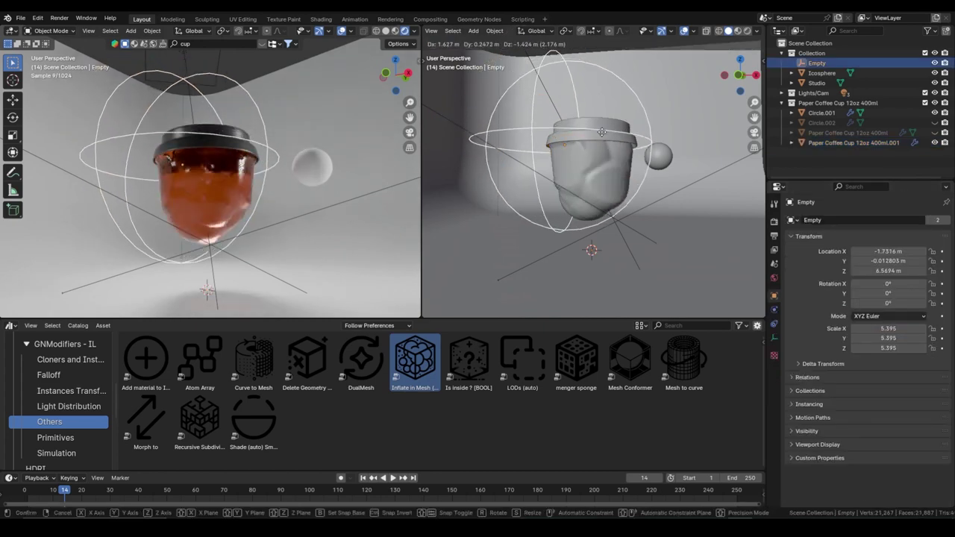
click(628, 149)
click(597, 172)
scroll(847, 425, down, 3)
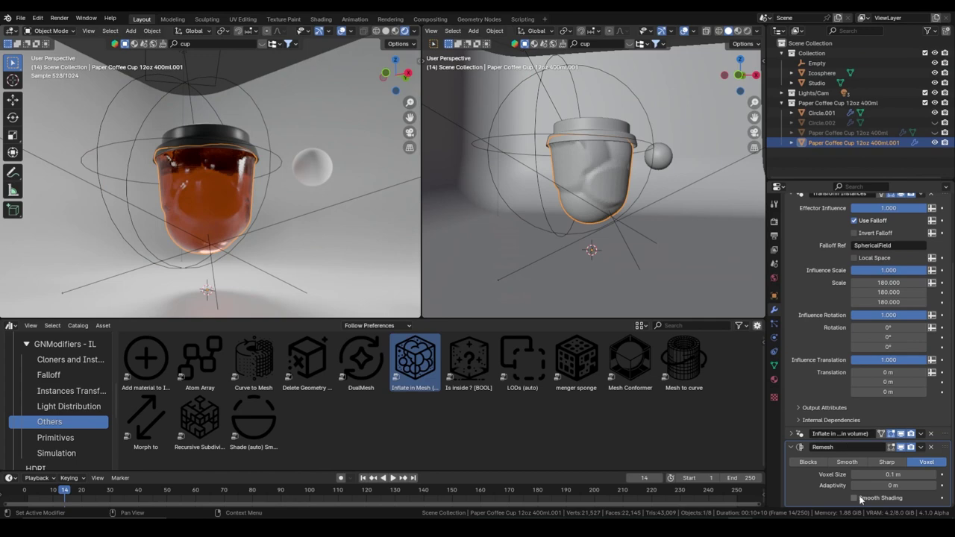
Step: Raise the Transform Instances scale to 200 on all three axes
middle_drag(621, 199, 629, 190)
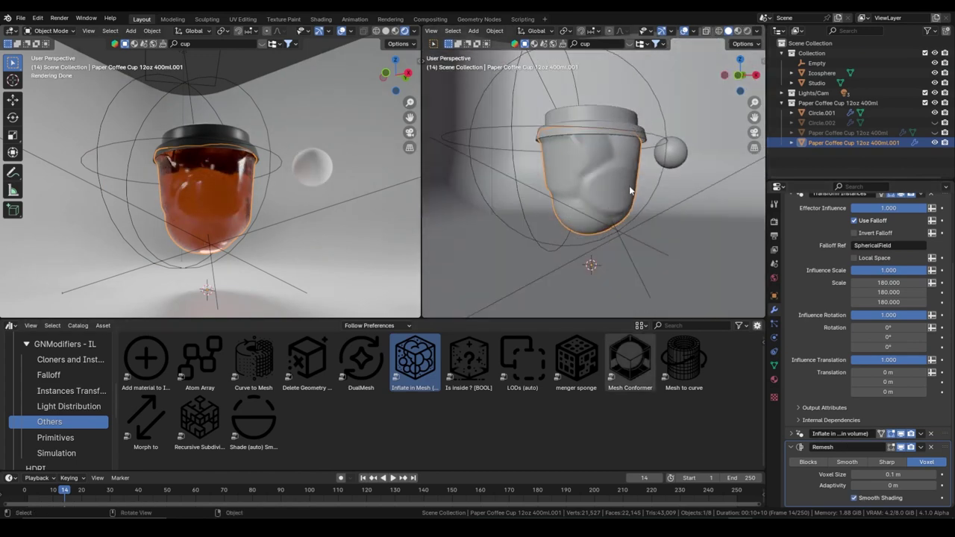
drag(888, 283, 888, 293)
text(200)
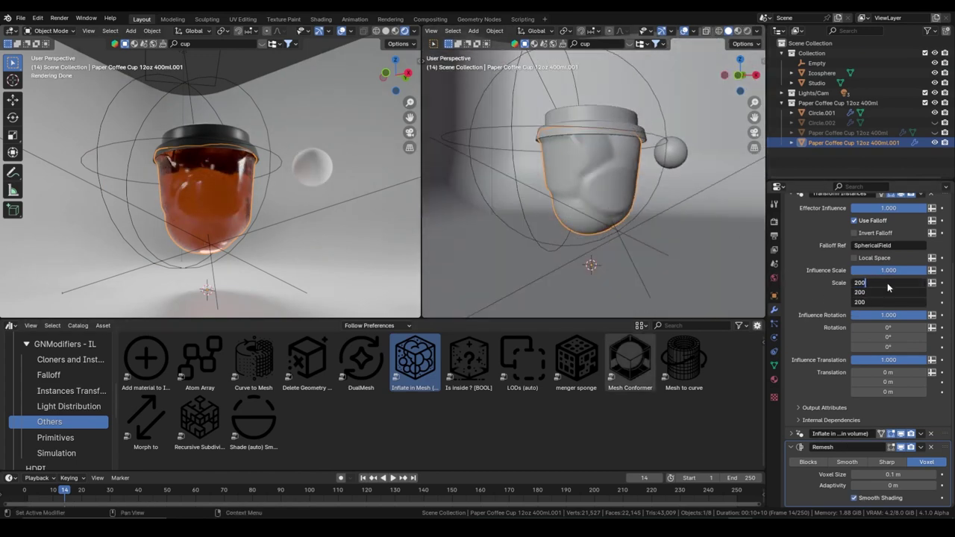
key(Return)
Step: Set the Clone in Volume density to 6
scroll(805, 246, up, 3)
scroll(800, 244, up, 1)
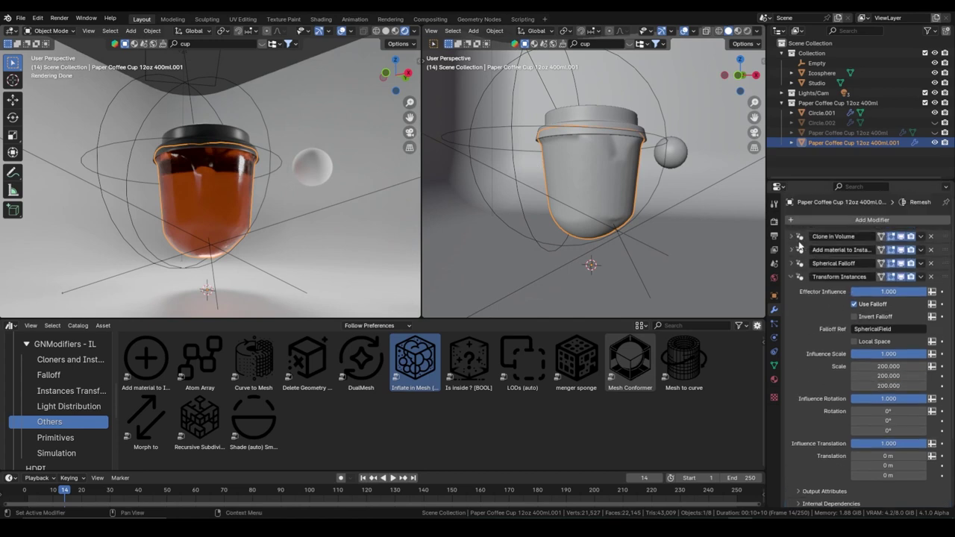
click(792, 237)
key(Return)
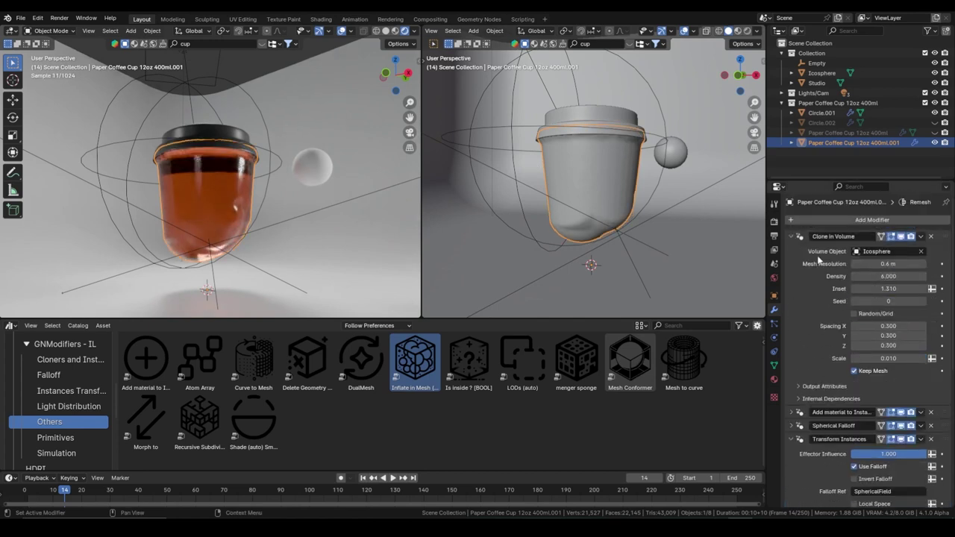
click(792, 236)
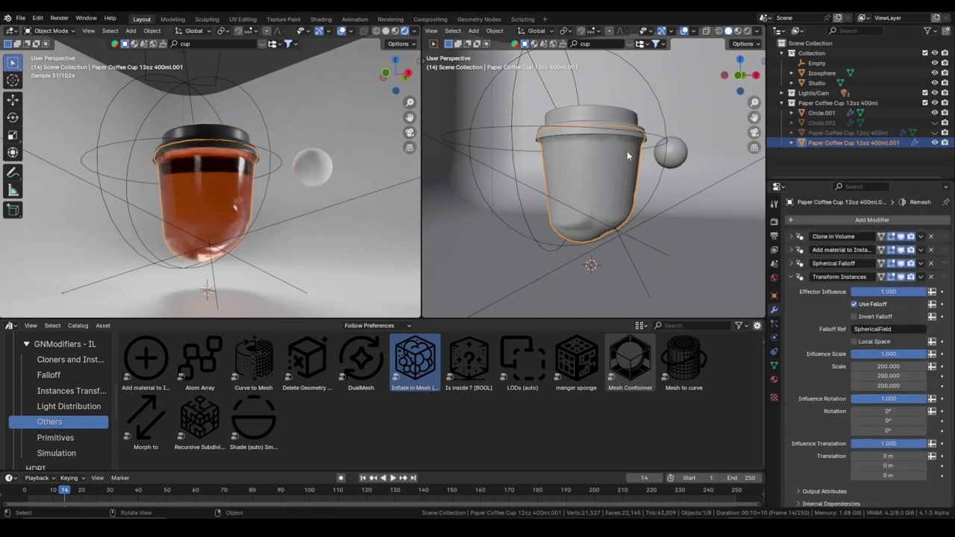
click(792, 265)
Step: Set the Spherical Falloff to 5, then resize and move the falloff Empty
key(Return)
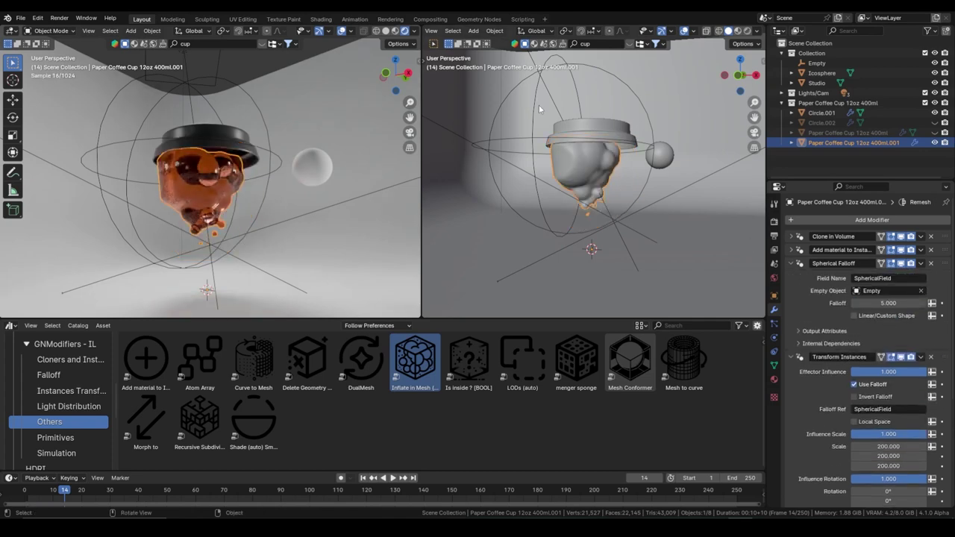
click(816, 63)
key(s)
click(675, 198)
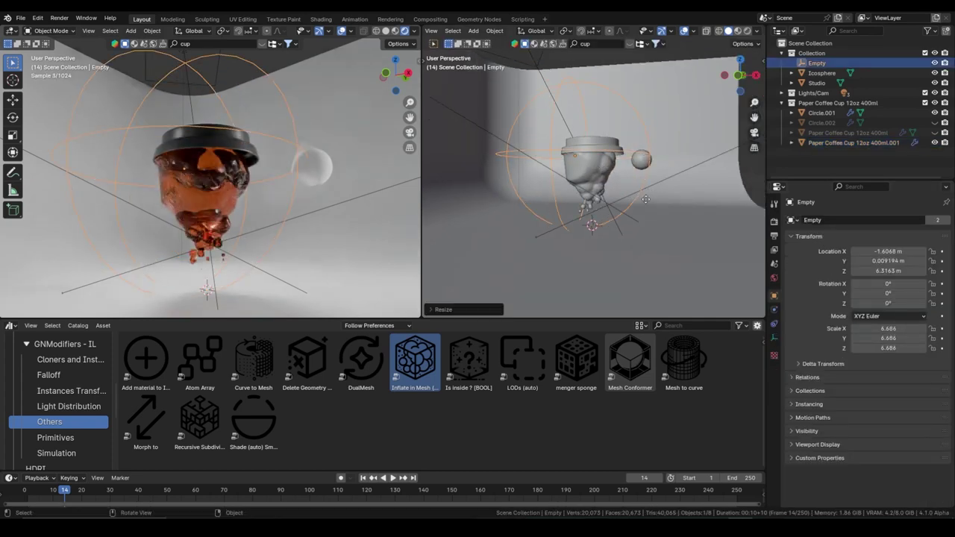
key(g)
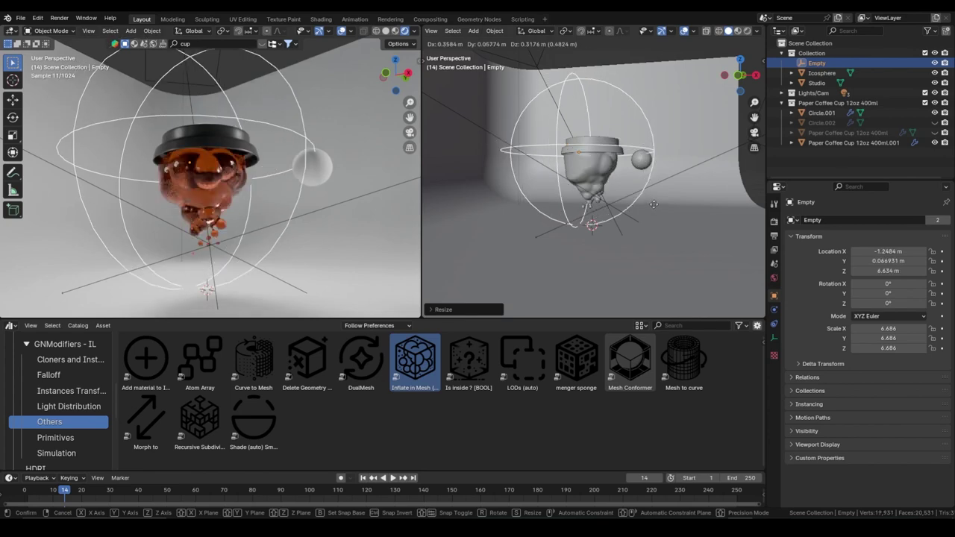
click(624, 214)
Step: Refine the Empty's position and size, ending at scale 13.410 so coffee fills the cup
scroll(254, 186, up, 5)
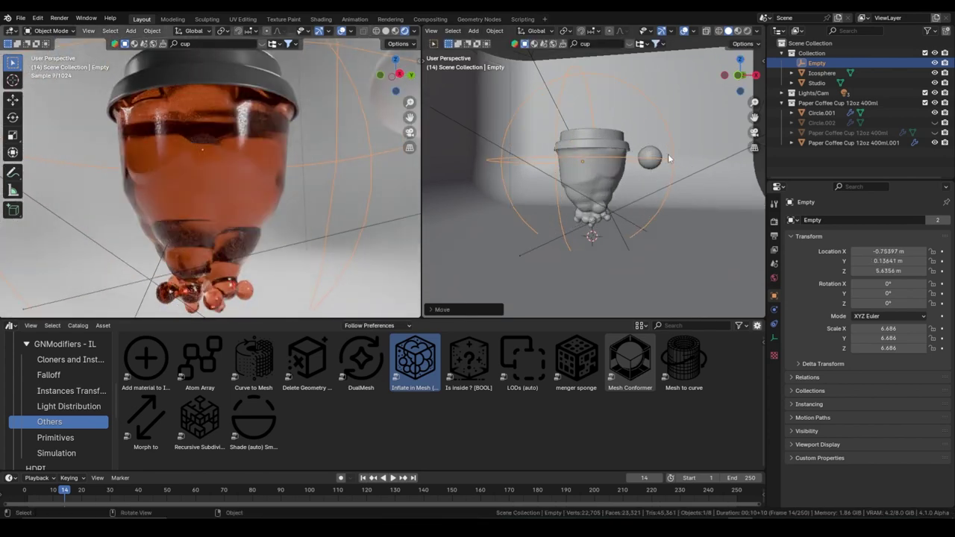
key(g)
click(663, 164)
key(s)
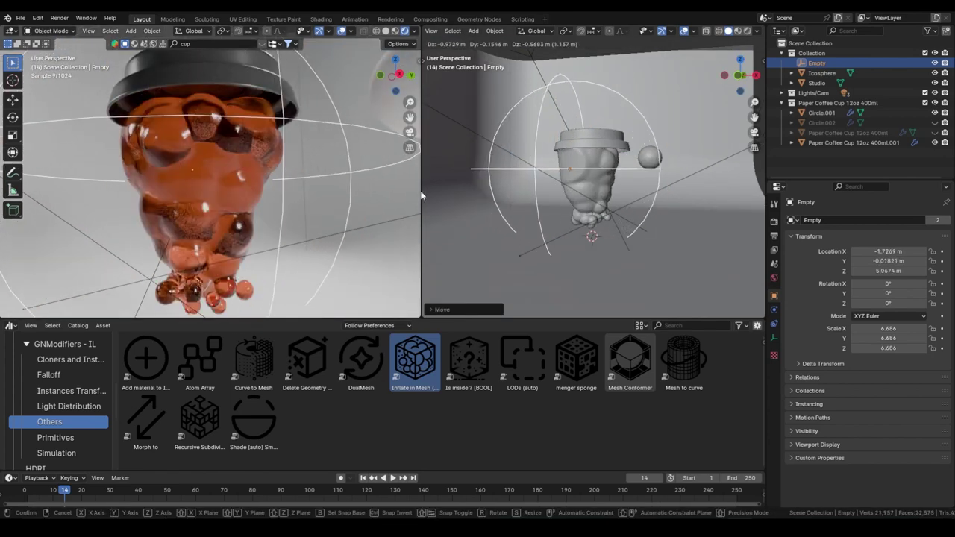
click(667, 170)
key(g)
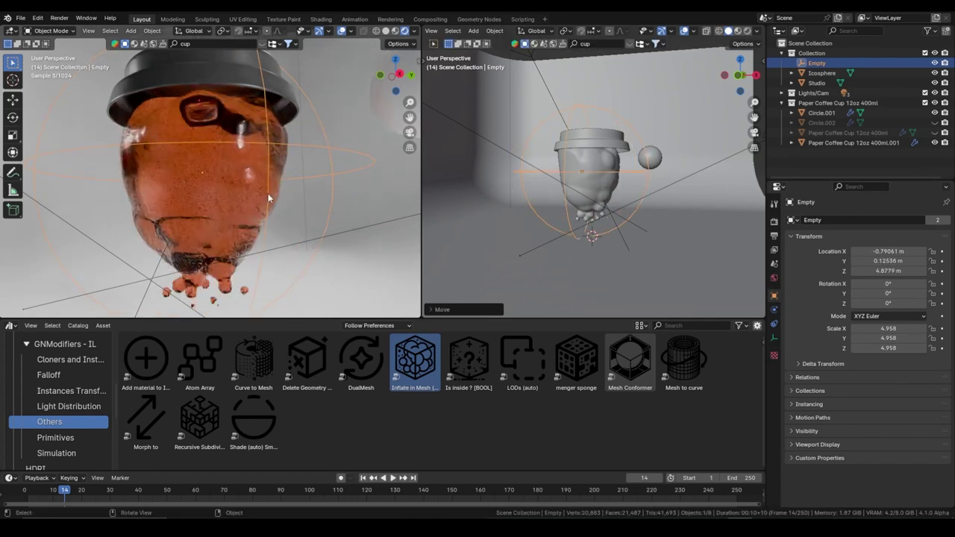
click(669, 182)
key(s)
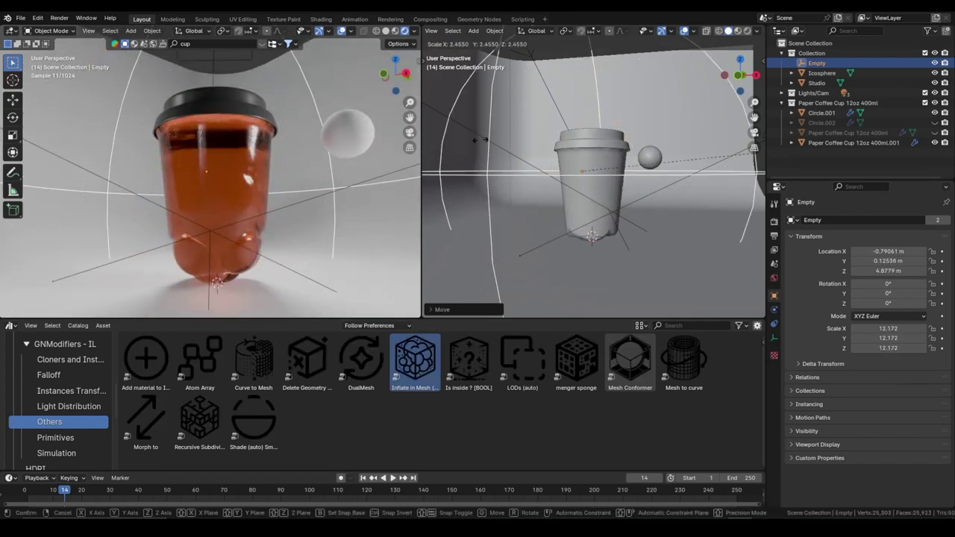
click(592, 169)
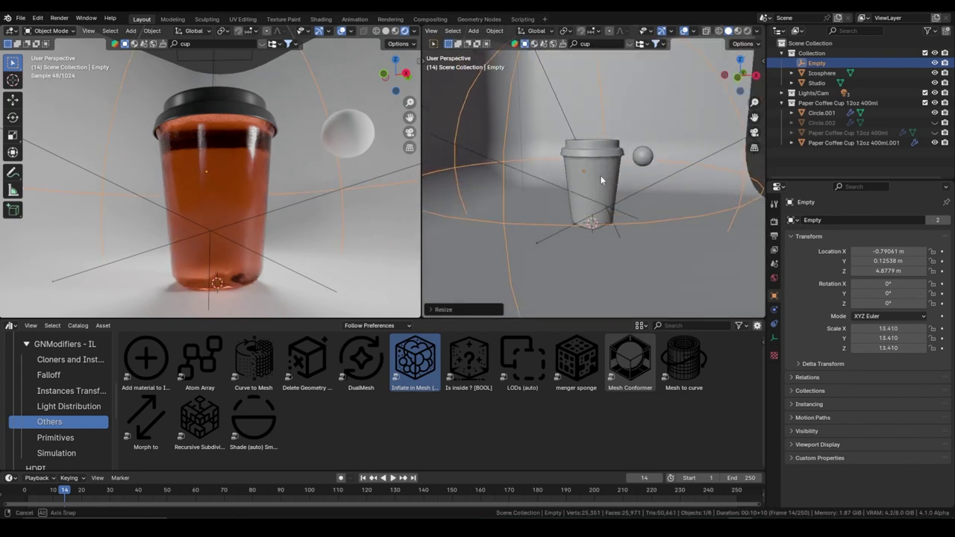
scroll(604, 169, up, 3)
Step: Show the original paper cup again and select the inner .001 copy
click(934, 132)
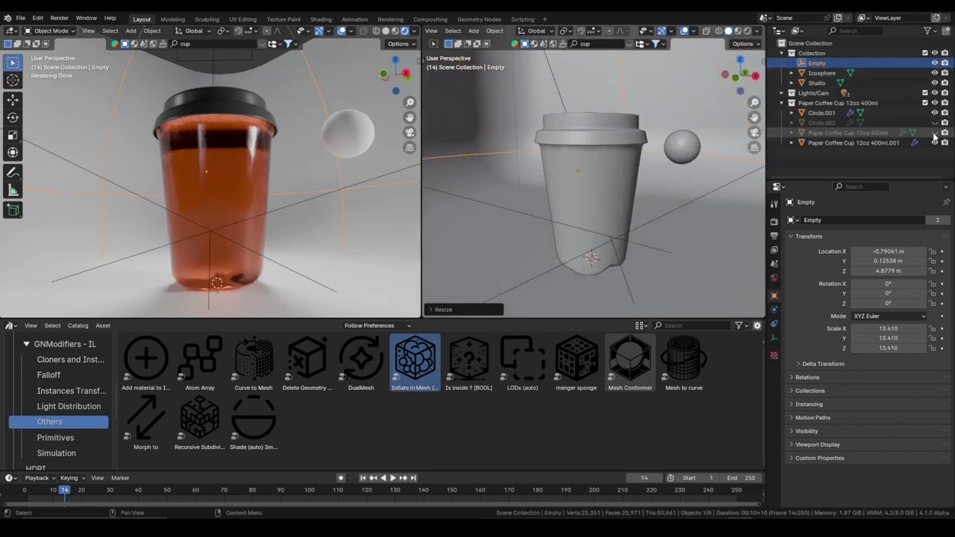
click(850, 143)
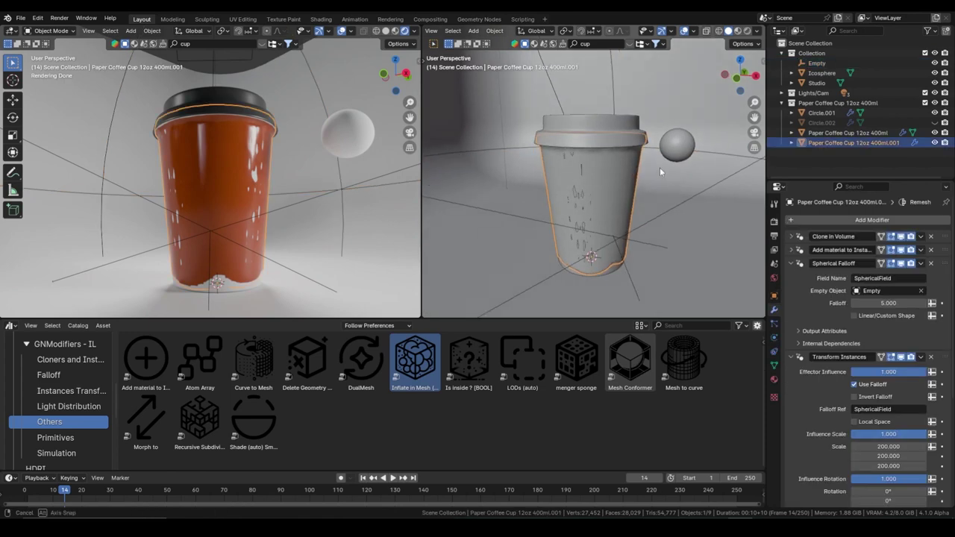
key(Tab)
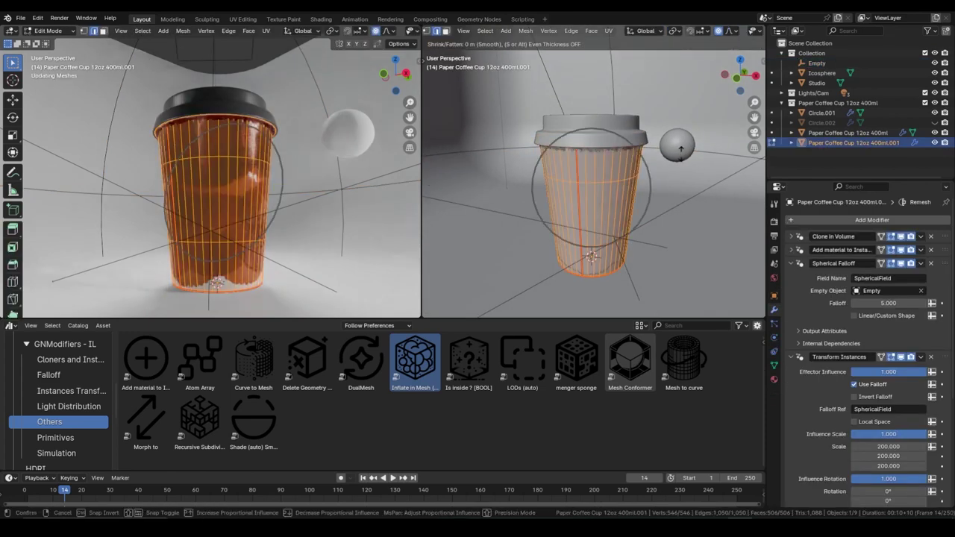
key(Tab)
key(Tab)
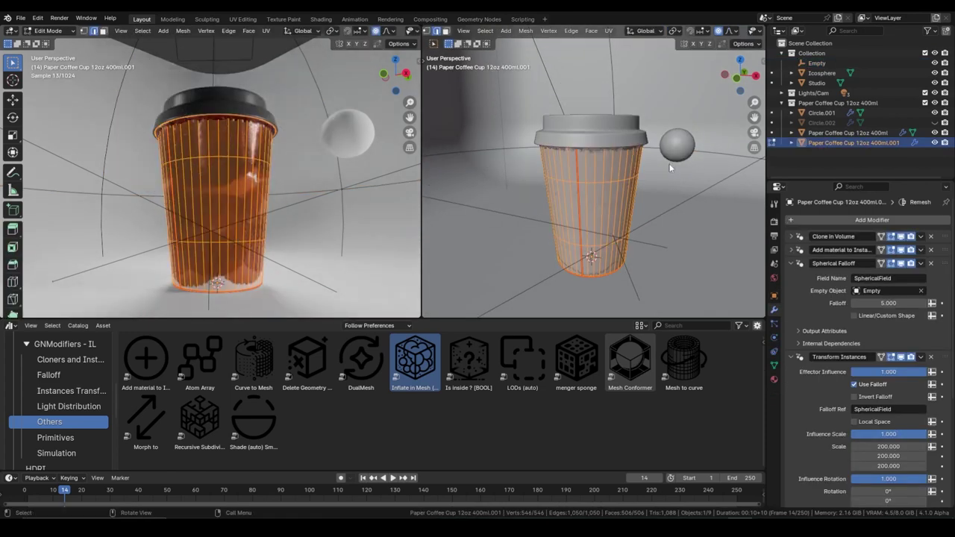
key(Tab)
Step: Hide the modifier effects in the viewport and expand the Clone in Volume settings
drag(791, 264, 794, 306)
drag(901, 304, 902, 251)
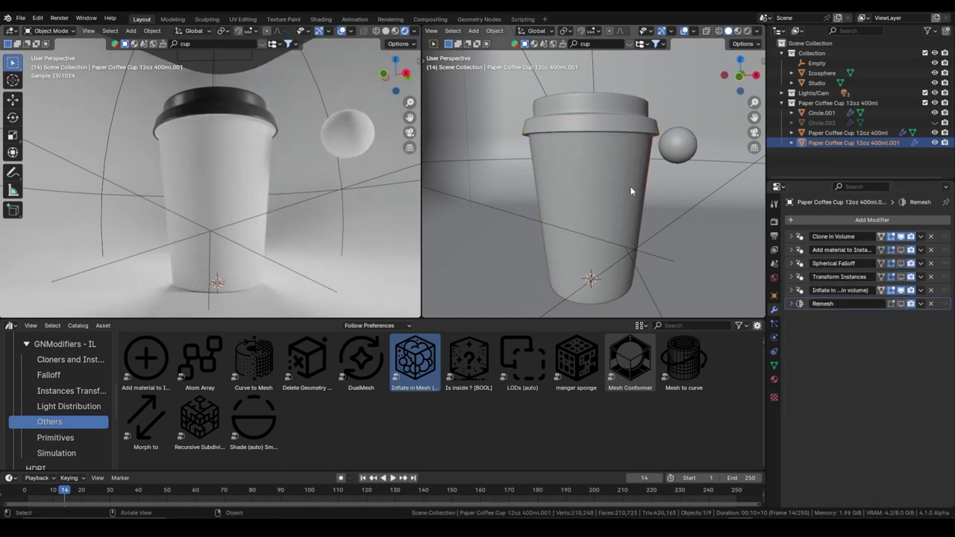
middle_drag(630, 190, 634, 168)
click(791, 237)
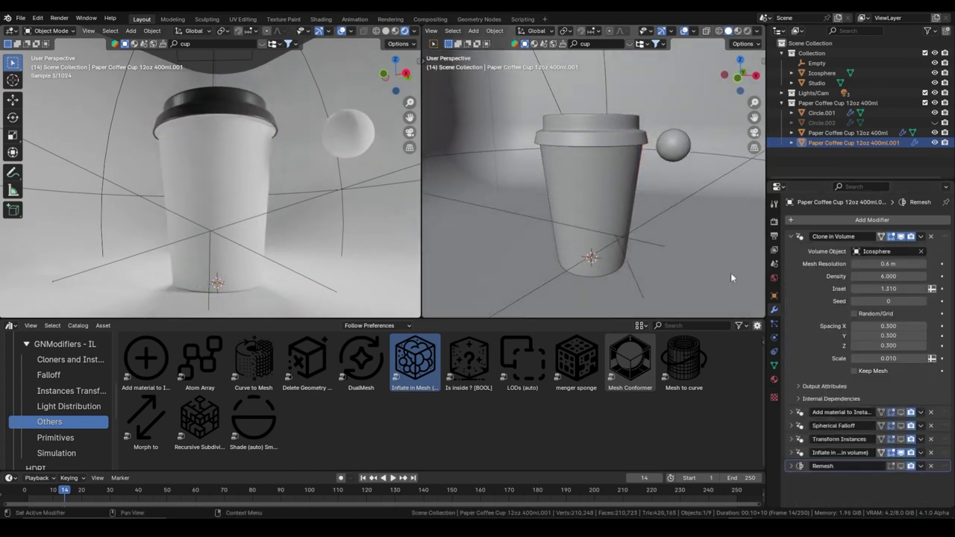
Step: Hide the outer paper cup and shrink the inner copy's surface inward with Alt+S
click(935, 132)
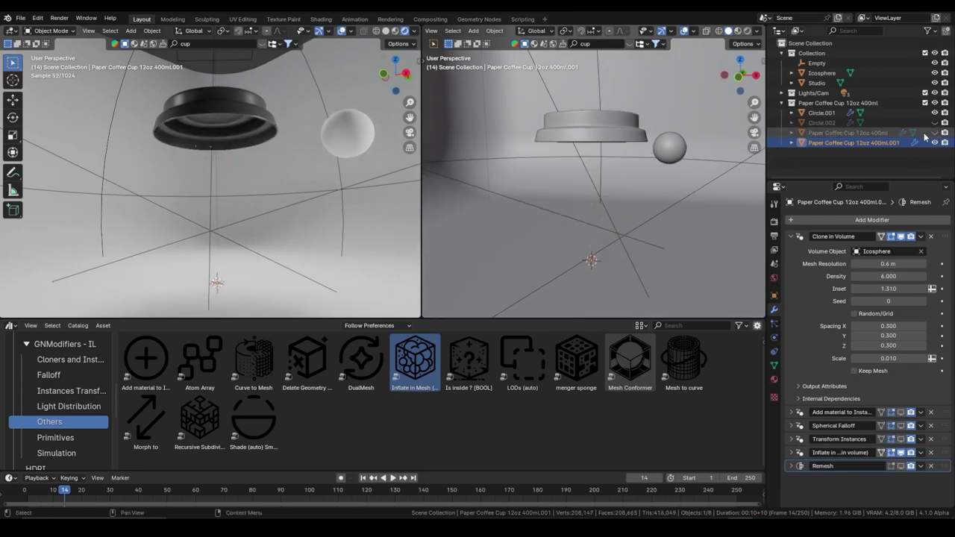
click(926, 133)
click(925, 142)
scroll(634, 225, up, 1)
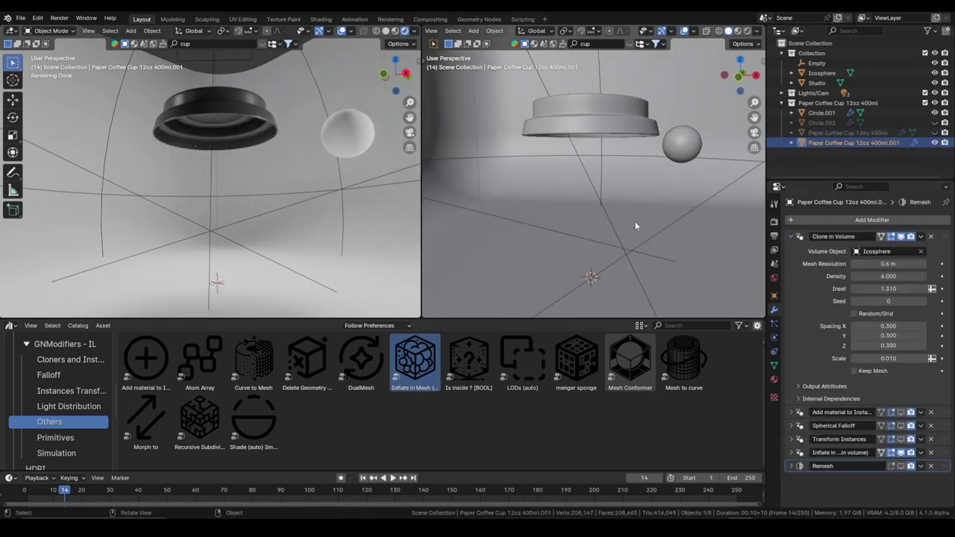
key(Tab)
key(alt+s)
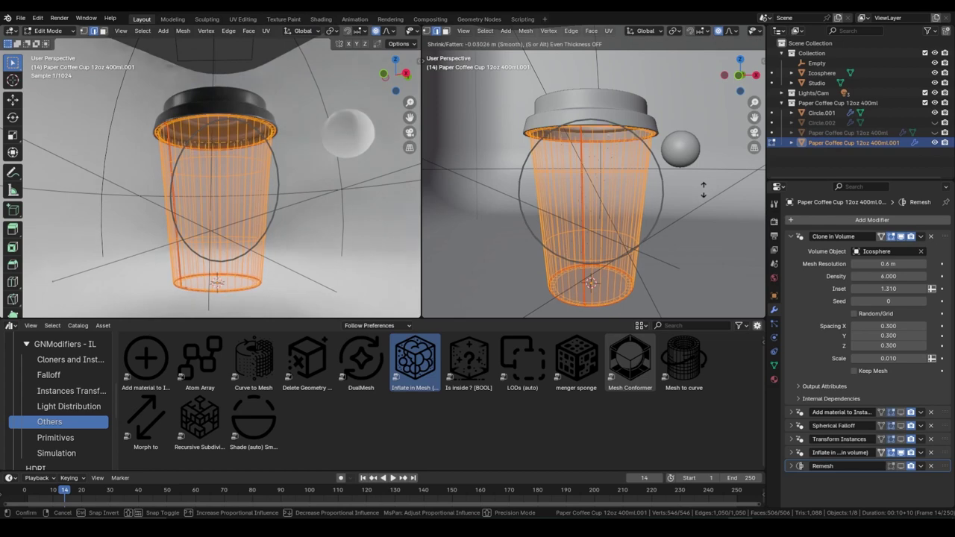
click(653, 183)
key(Tab)
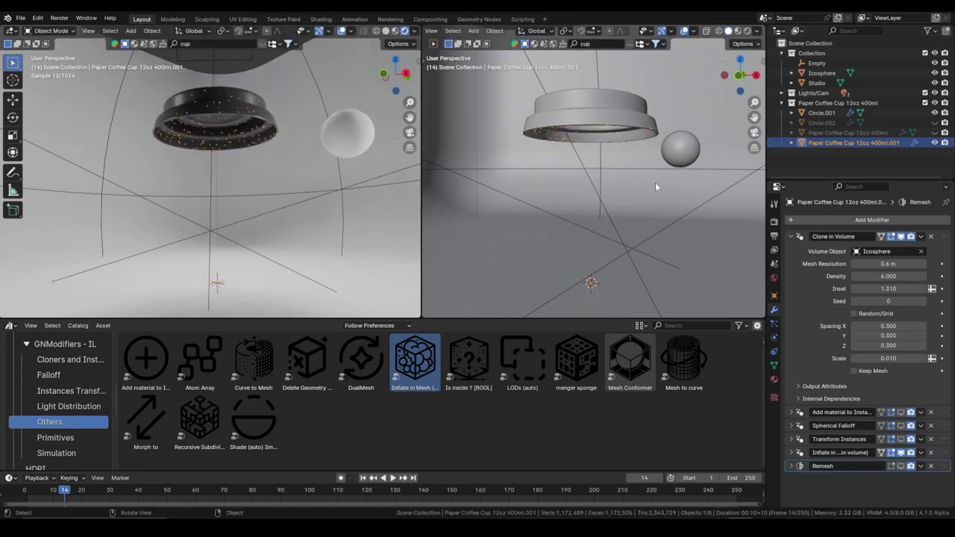
mouse_move(655, 182)
middle_down()
mouse_move(701, 184)
mouse_move(660, 173)
mouse_move(675, 161)
middle_up()
Step: Scale the inner cup's mesh along Z to about 0.905 so it sits shorter
key(Tab)
key(Tab)
key(Tab)
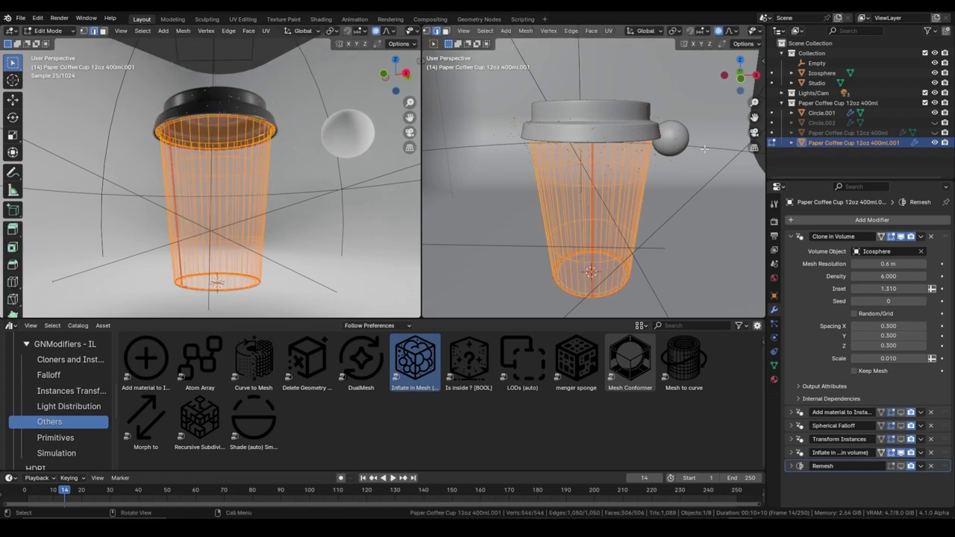
key(s)
key(shift+z)
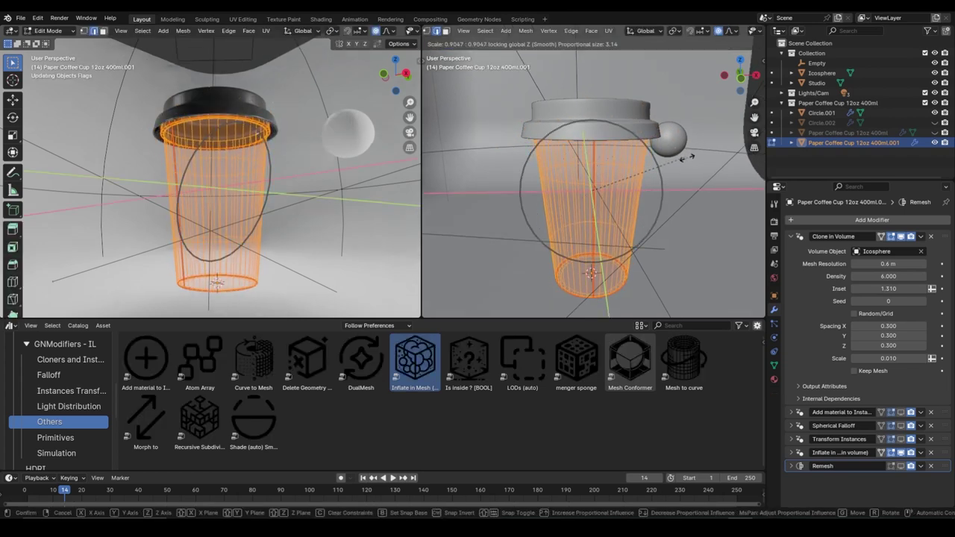
key(z)
click(677, 175)
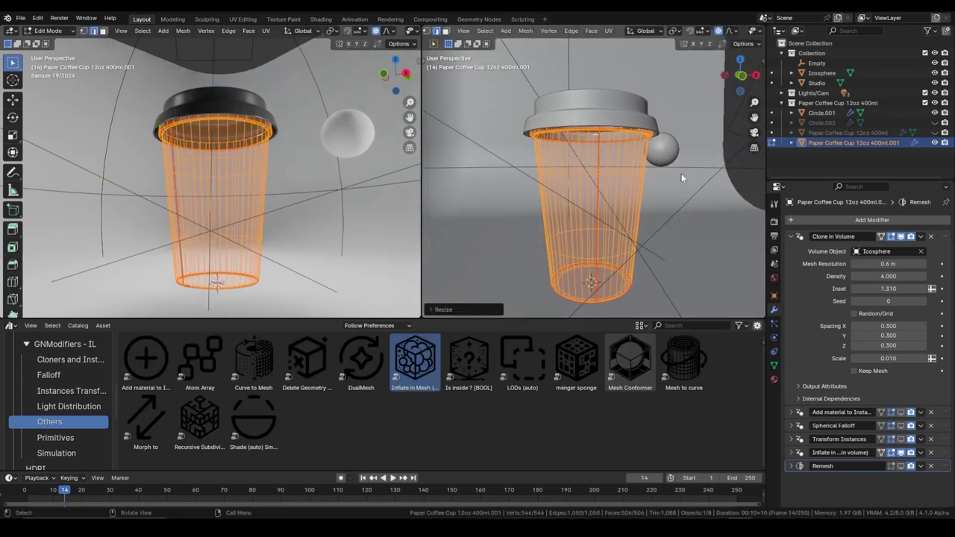
key(Tab)
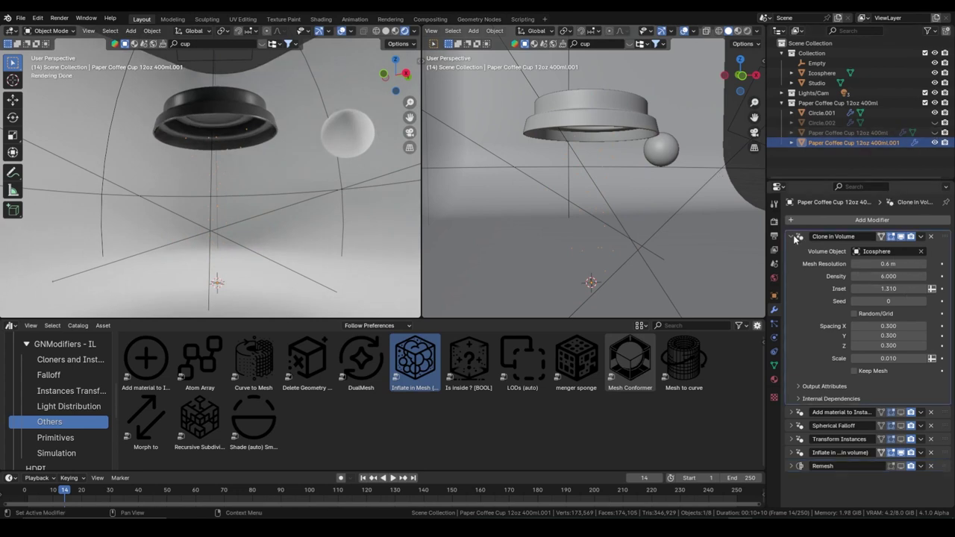
Step: Unhide the outer Paper Coffee Cup 12oz 400ml and review the Clone in Volume and Inflate modifier panels
click(796, 236)
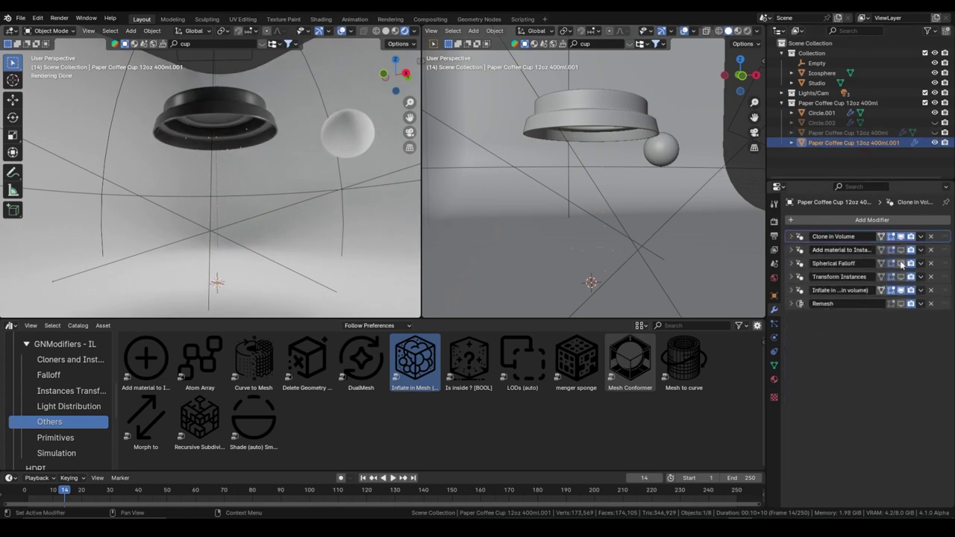
click(935, 133)
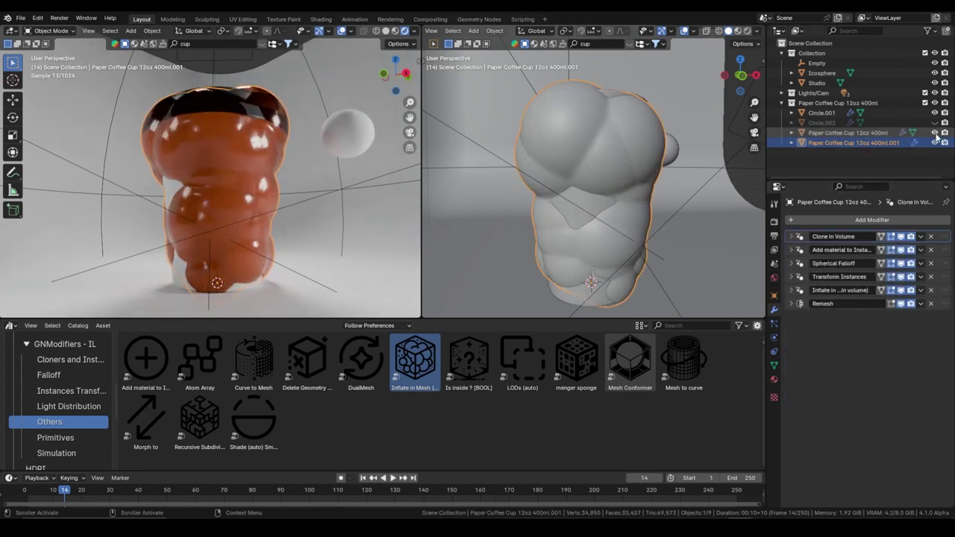
click(793, 291)
click(792, 237)
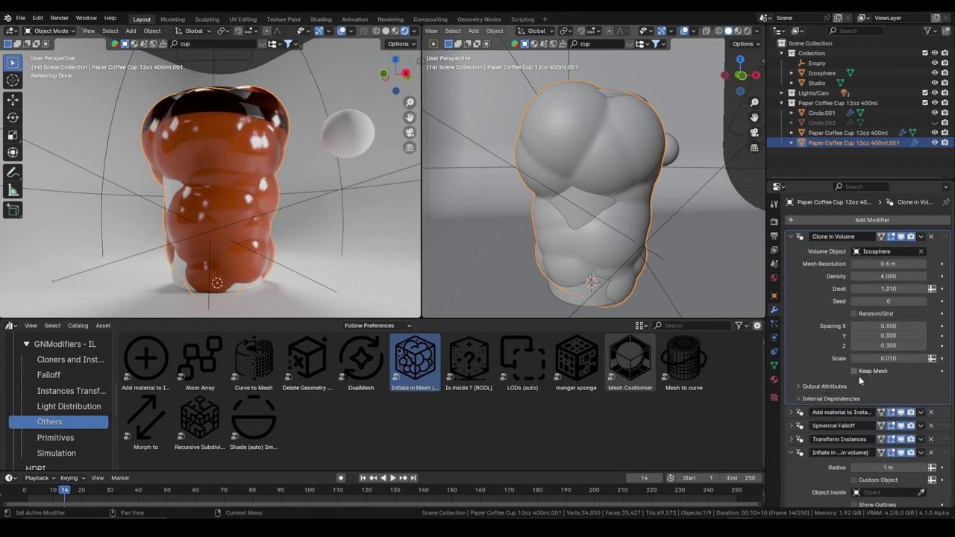
click(792, 237)
Step: Make the outer cup's White Paper.001 material a Glass BSDF with unlinked roughness 0.344
click(635, 210)
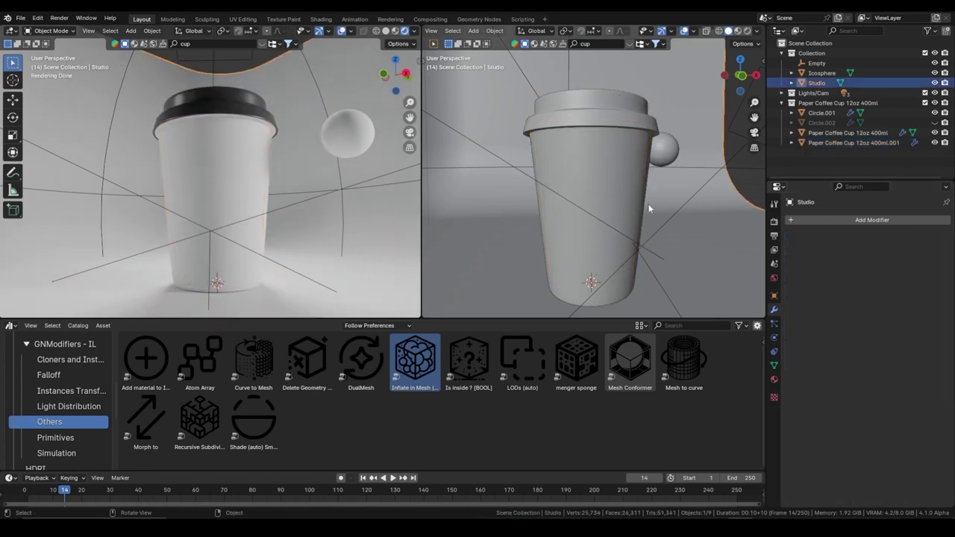
click(775, 379)
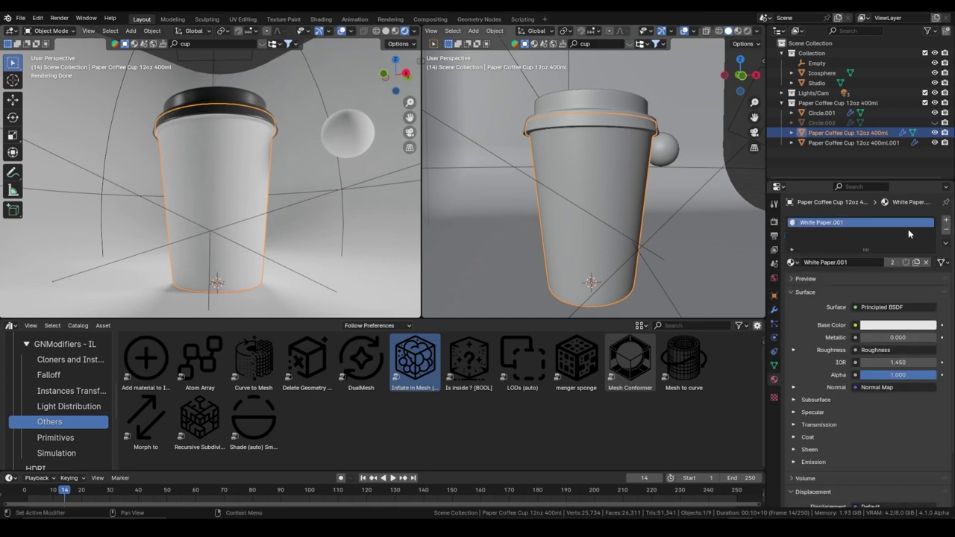
click(875, 309)
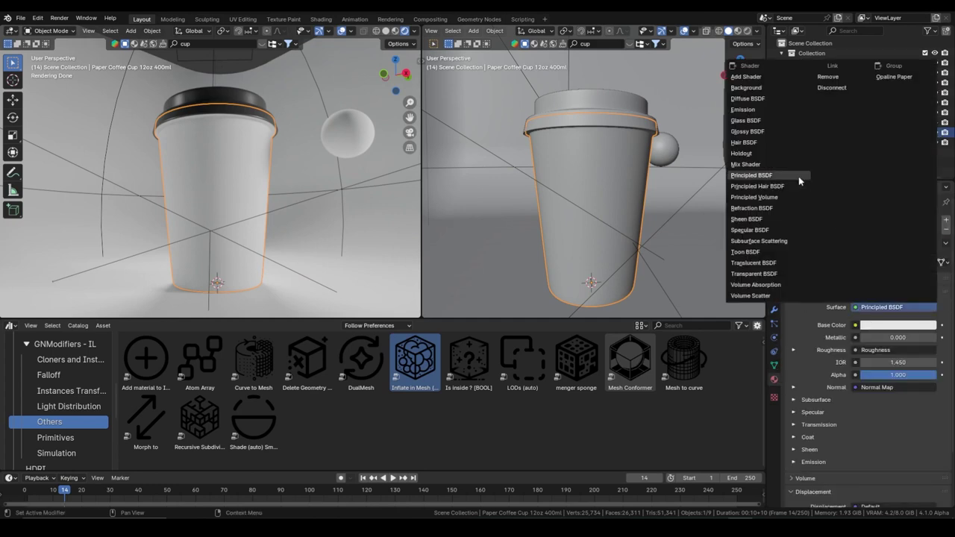
click(769, 120)
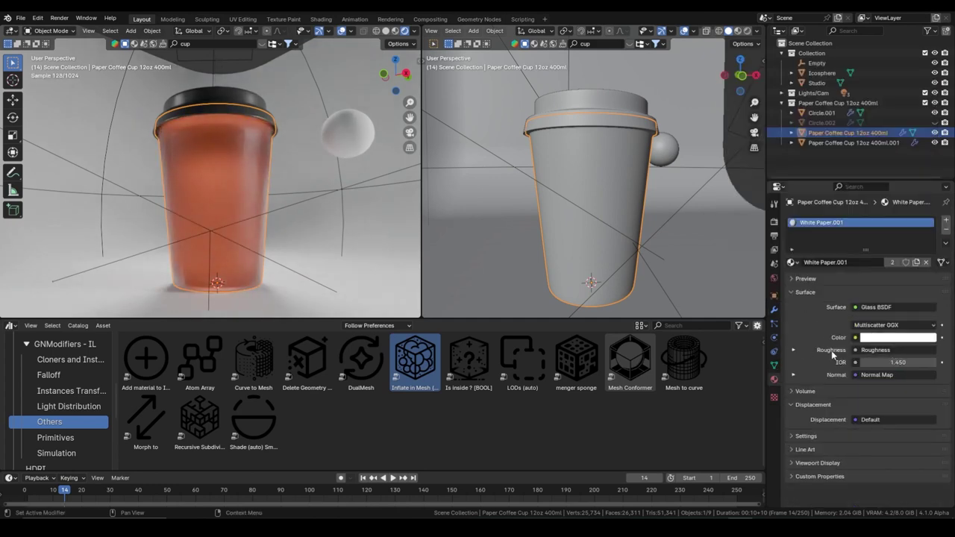
click(858, 356)
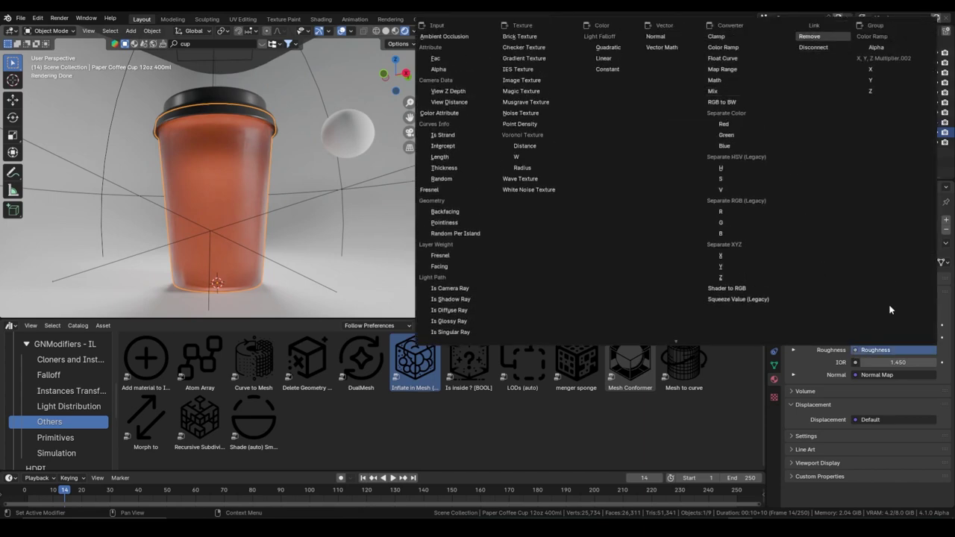
key(Return)
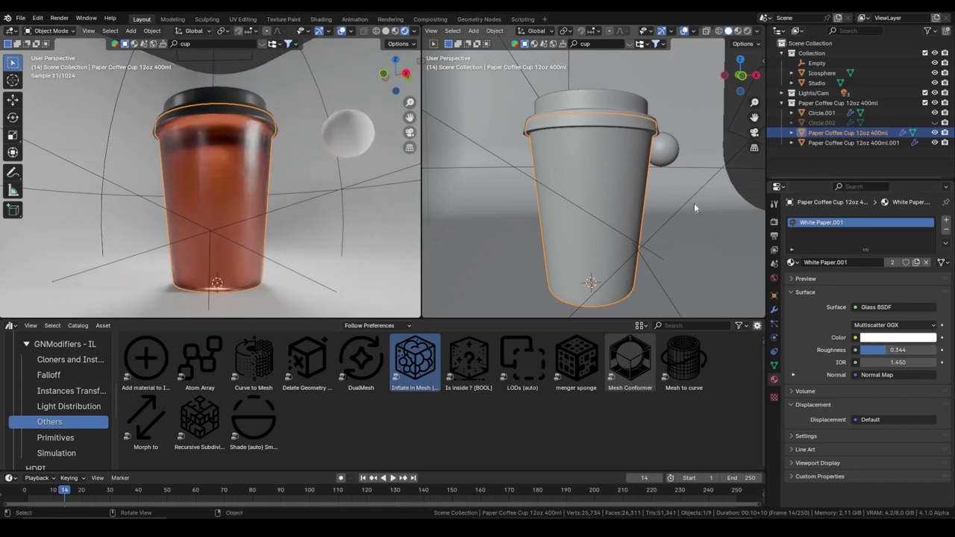
scroll(654, 140, down, 5)
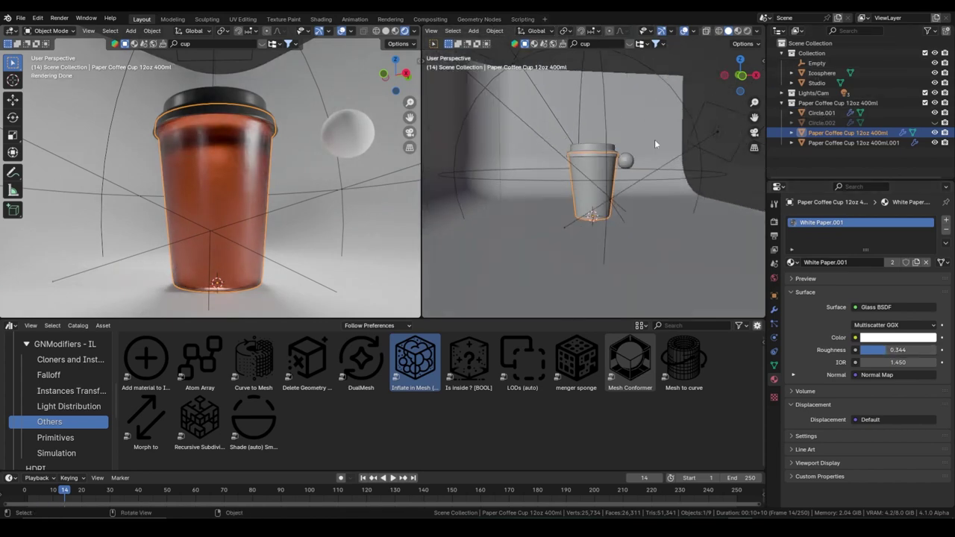
click(654, 139)
Step: Move the falloff empty, shrink it to about 0.78, and reposition it in the cup's upper part
key(g)
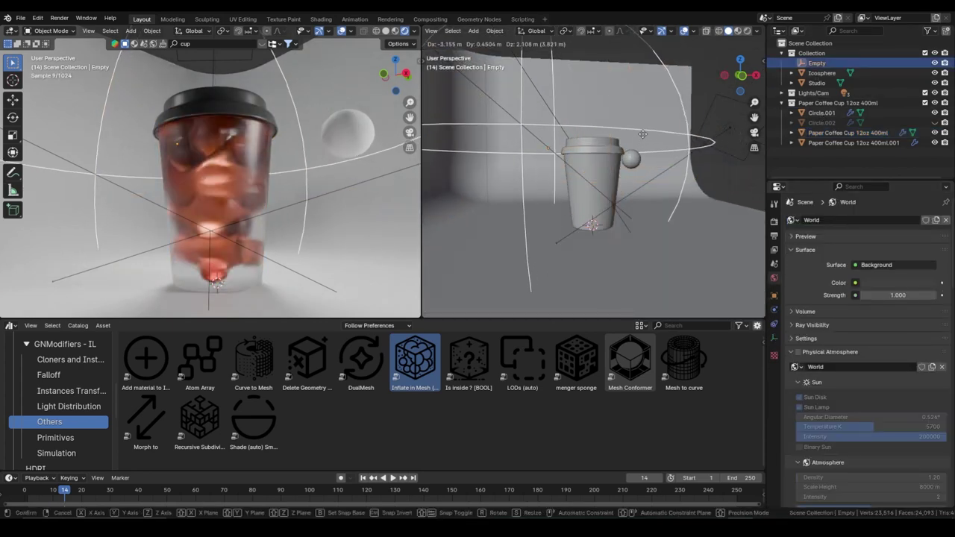
click(648, 123)
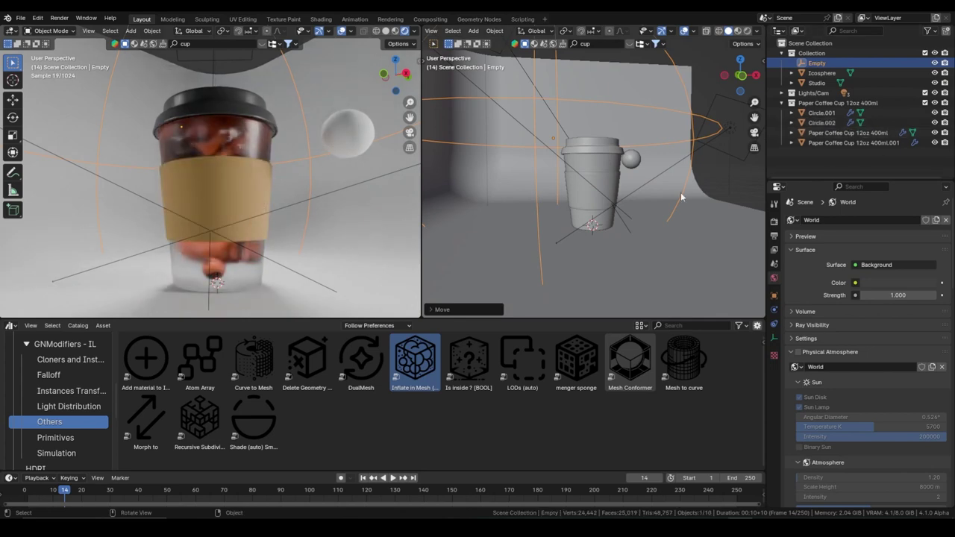
middle_drag(681, 197, 636, 196)
click(701, 160)
key(g)
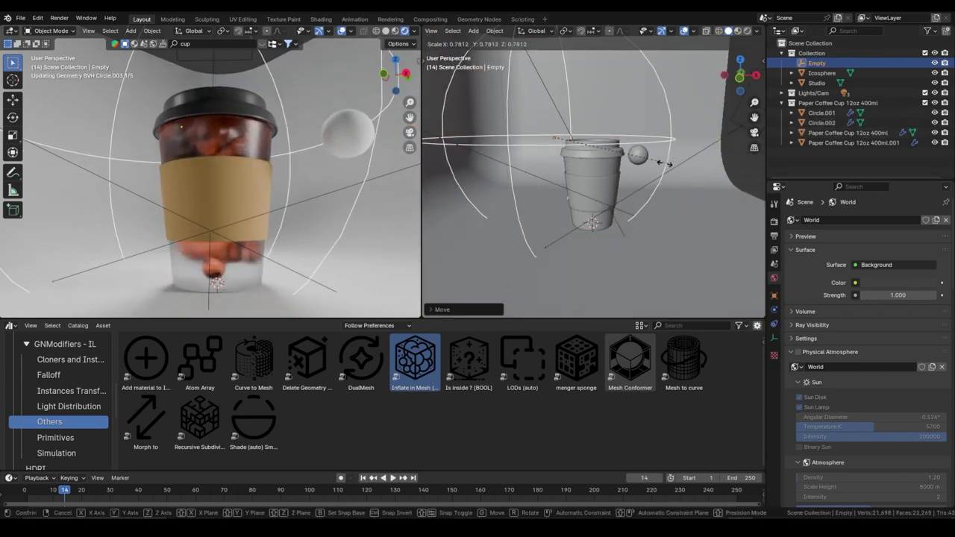
click(654, 172)
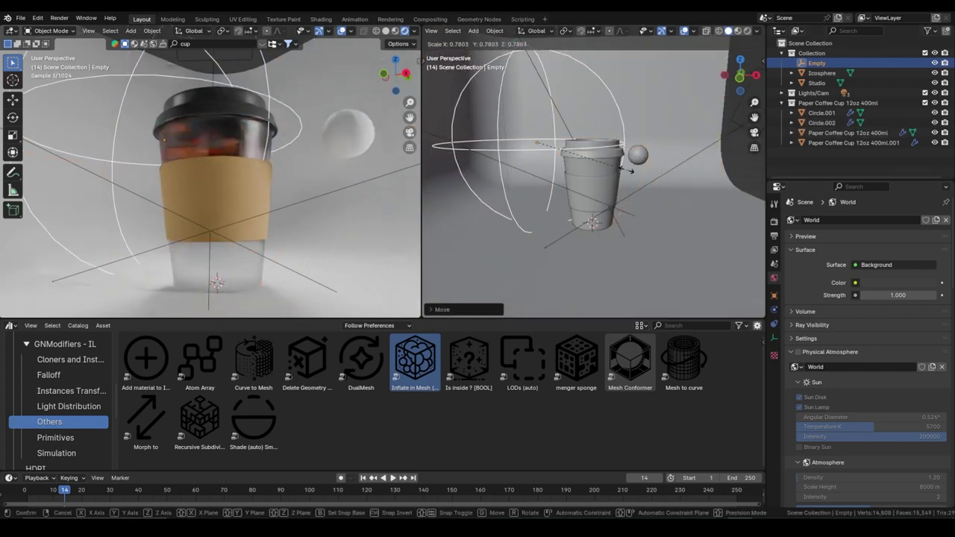
Step: Select the cup sleeve and bring up its material's surface shader choices
click(581, 182)
click(774, 379)
click(881, 306)
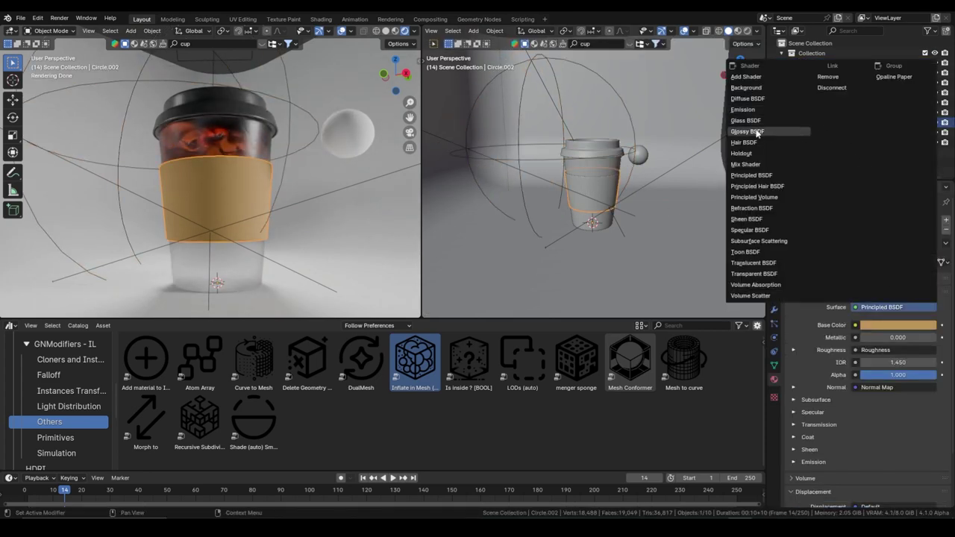
Step: Make the sleeve's Brown Paper material a Glass BSDF with unlinked roughness 0.357
click(746, 120)
click(855, 329)
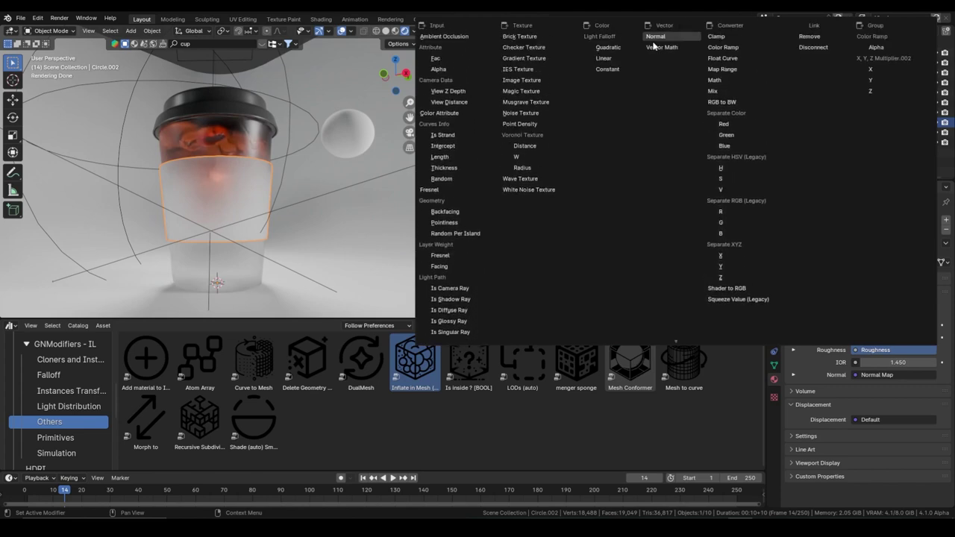
click(809, 47)
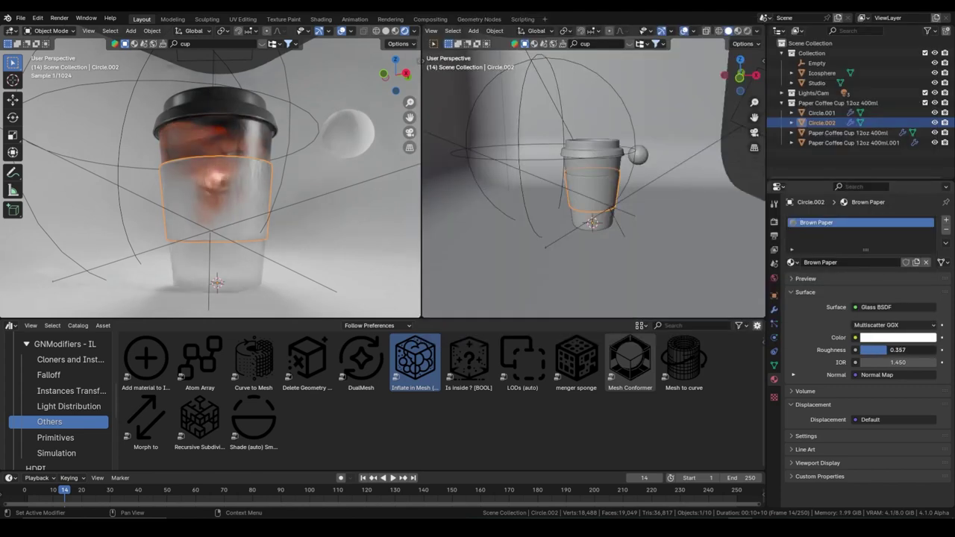
Step: Tint the sleeve dull dark teal, lowering saturation to about 0.17 and value to 0.53
click(894, 338)
drag(885, 224, 878, 213)
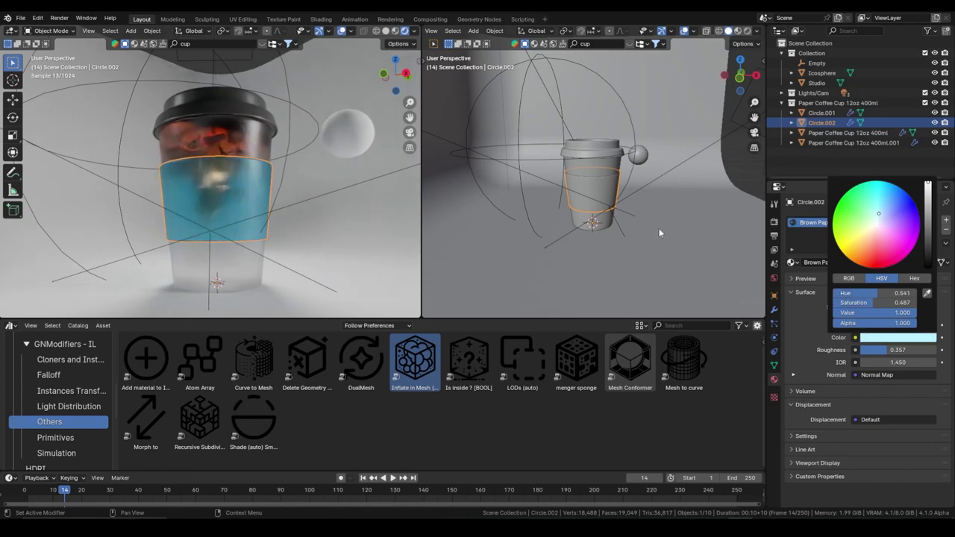
click(316, 220)
middle_drag(316, 220, 318, 206)
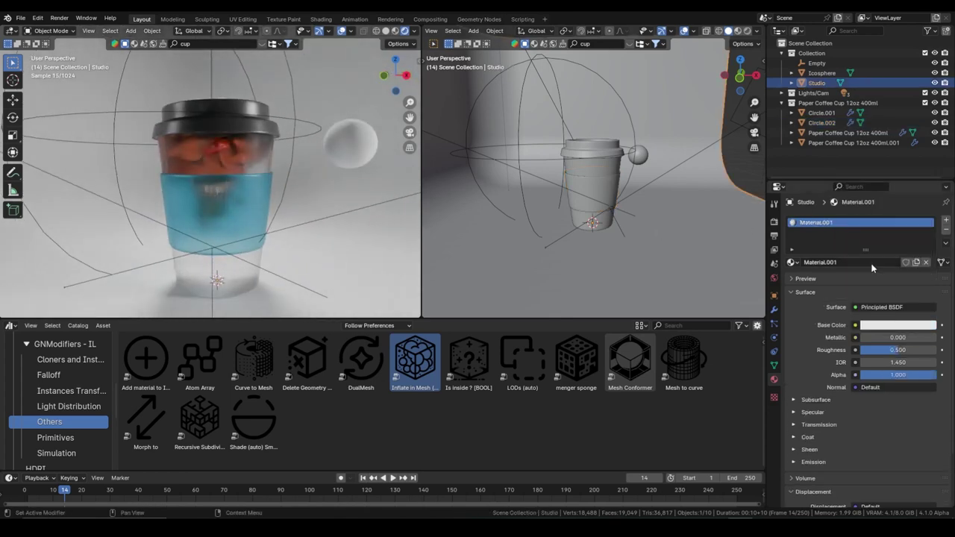
click(571, 174)
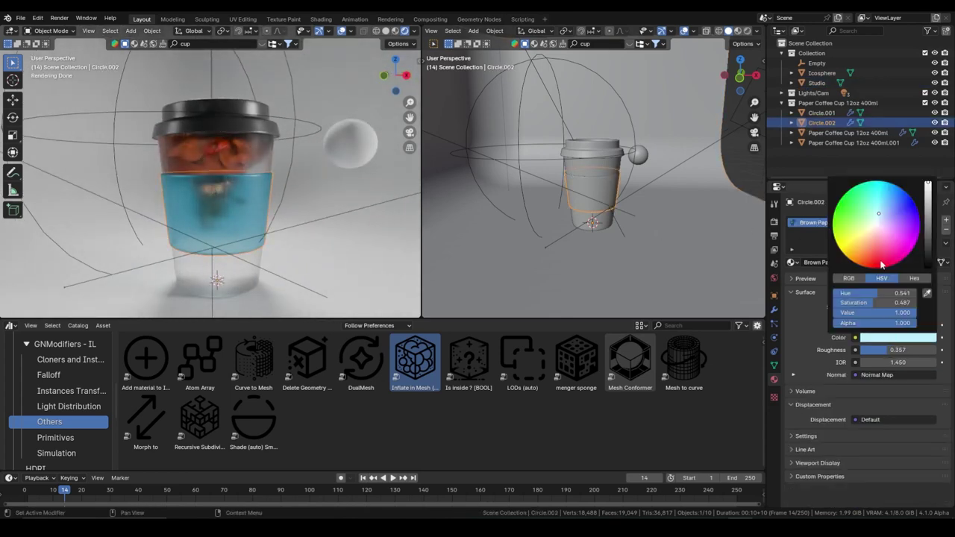
click(895, 338)
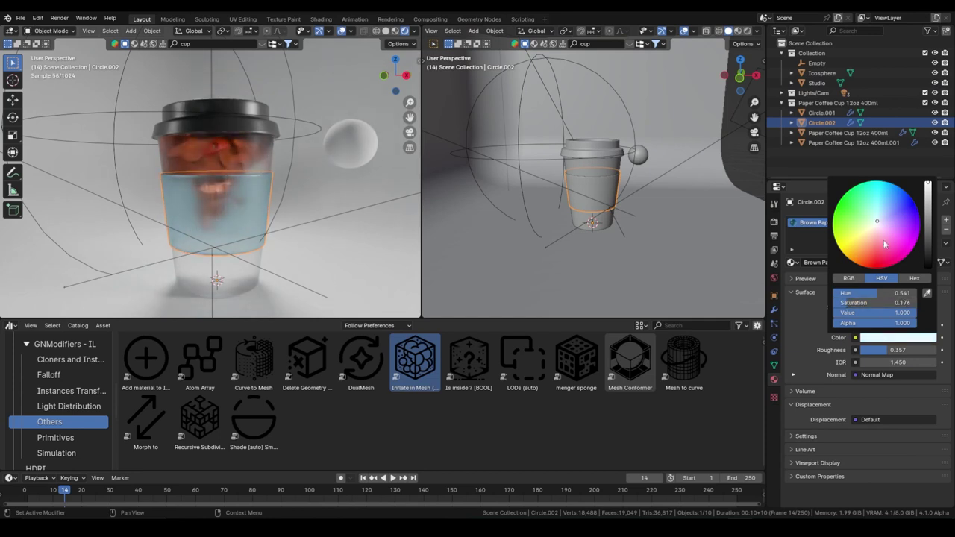
scroll(885, 244, down, 8)
scroll(891, 227, up, 4)
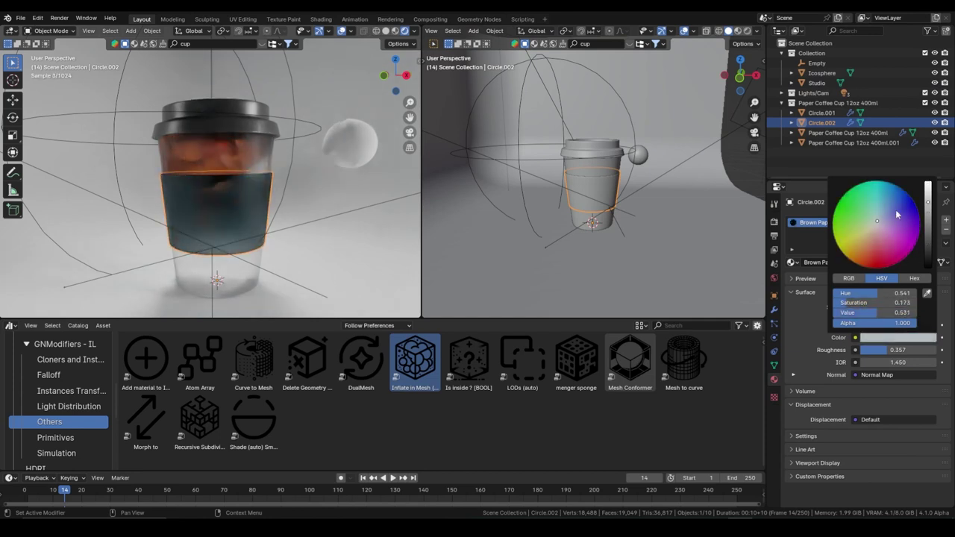
Step: In Edit Mode, scale the sleeve mesh down along Z to make it shorter
key(Tab)
key(s)
key(z)
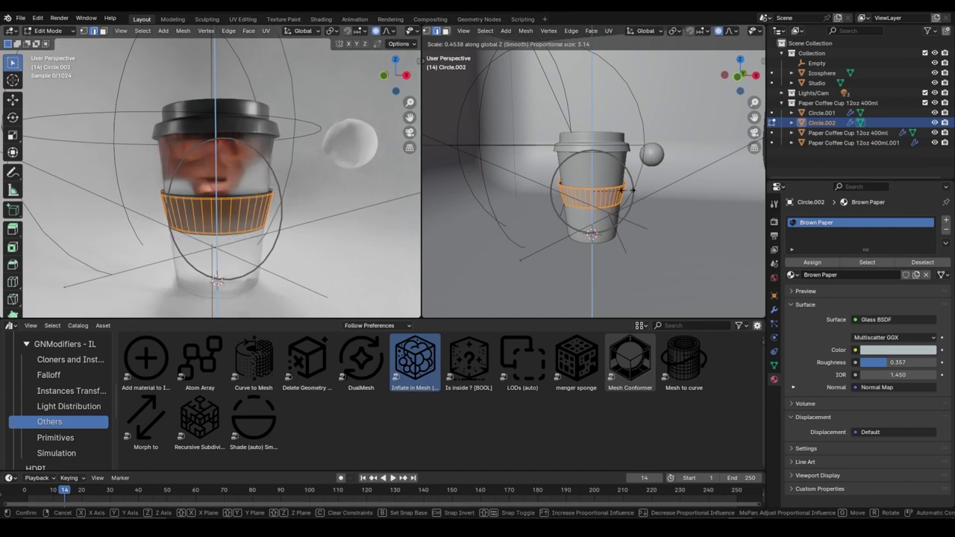
click(633, 190)
scroll(649, 213, up, 3)
scroll(673, 233, up, 3)
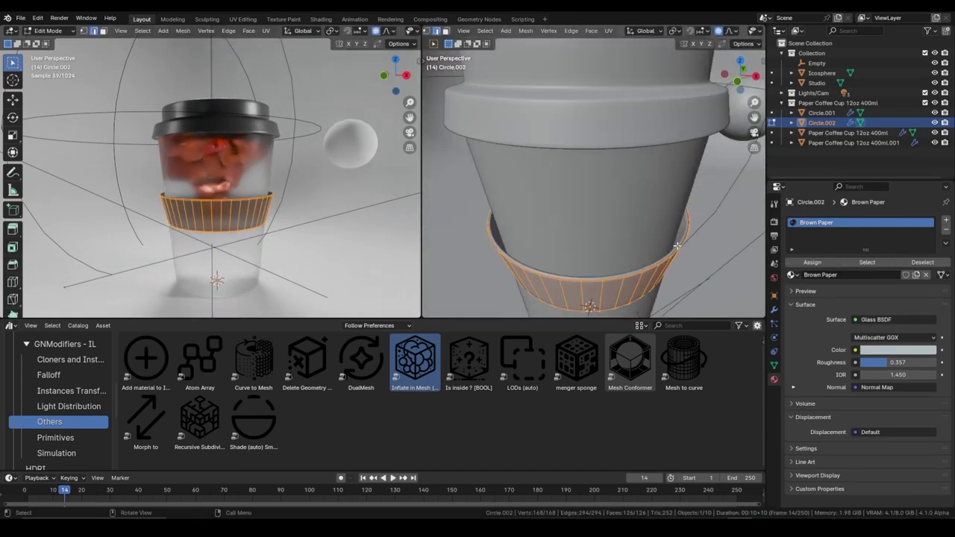
Step: Shrink the sleeve's top edge loop inward, excluding Z, so it hugs the cup's taper
alt+click(680, 257)
key(2)
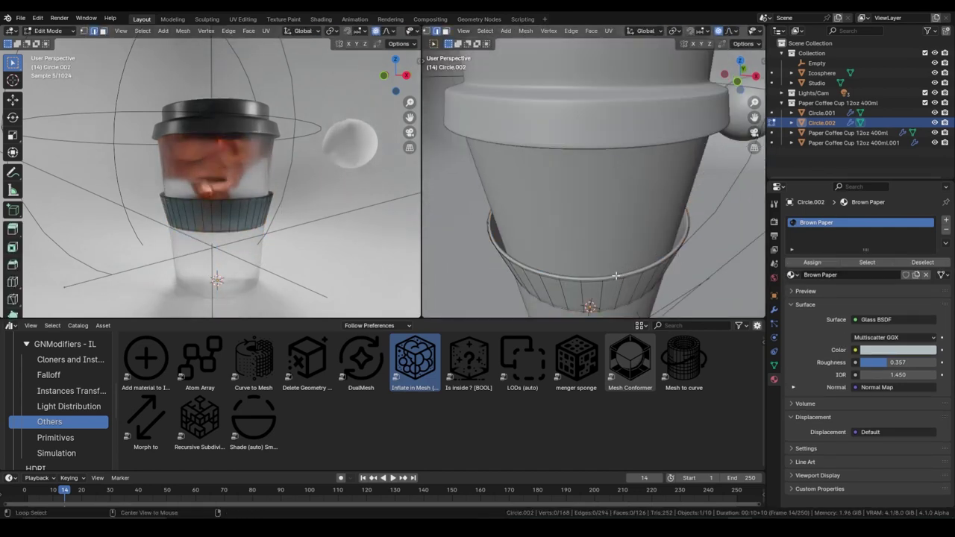
alt+click(627, 274)
key(s)
key(shift+z)
scroll(671, 239, up, 3)
scroll(711, 245, up, 5)
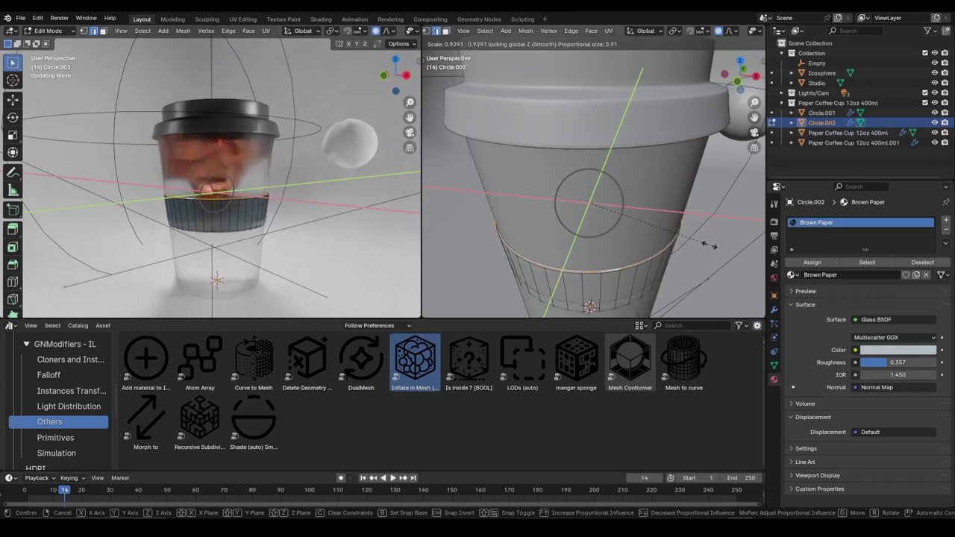
click(708, 246)
key(Tab)
mouse_move(705, 245)
middle_down()
mouse_move(709, 227)
mouse_move(674, 259)
mouse_move(601, 241)
mouse_move(697, 224)
mouse_move(487, 204)
middle_up()
key(Tab)
key(Tab)
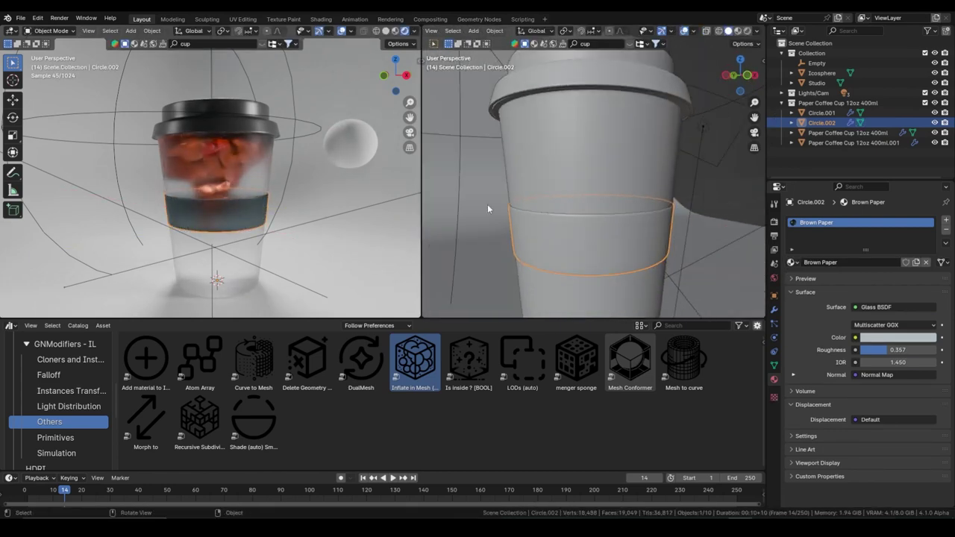
Step: Lower the cup glass material's roughness to 0.208 for a glossier look
click(507, 208)
drag(879, 355, 868, 355)
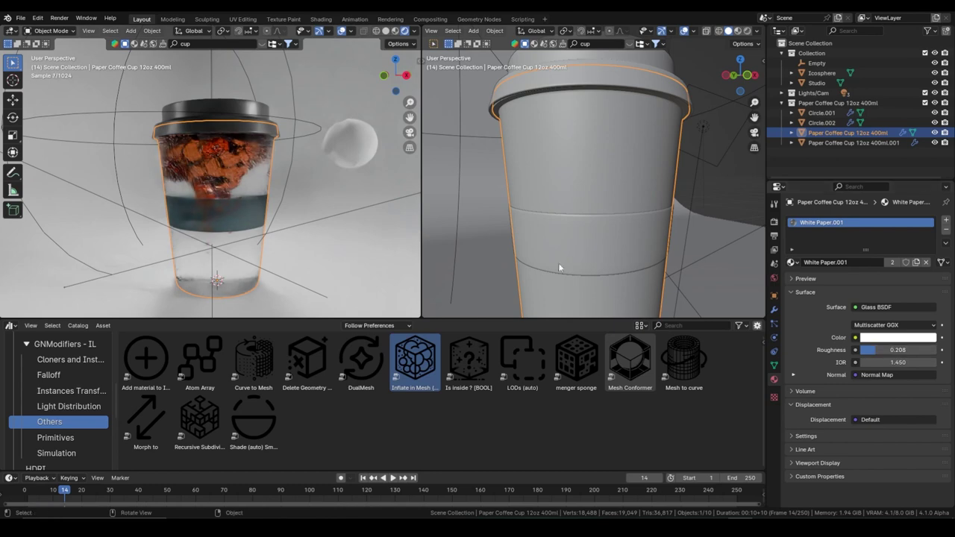
click(341, 31)
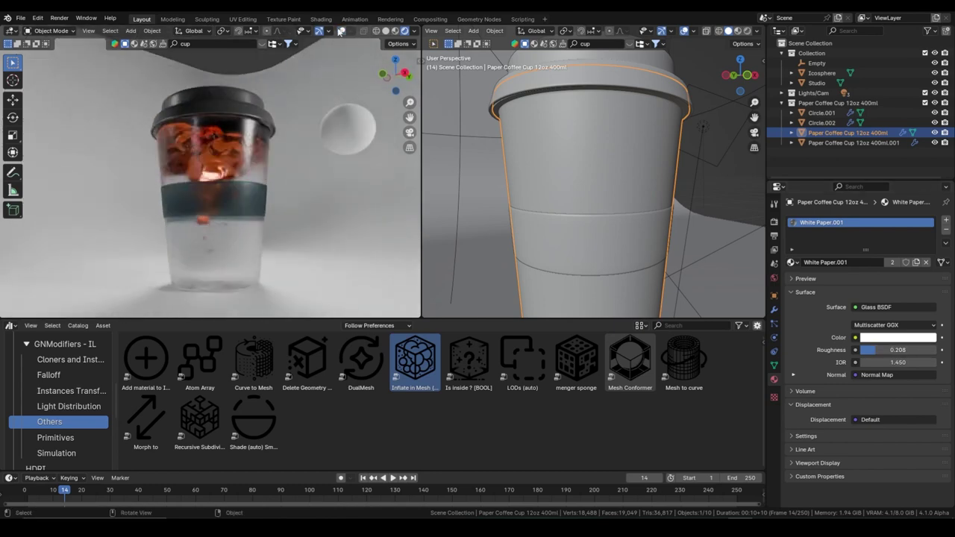
click(341, 31)
Step: Move the falloff Empty and scale it down to about 0.46 so coffee fills the cup
click(165, 79)
key(g)
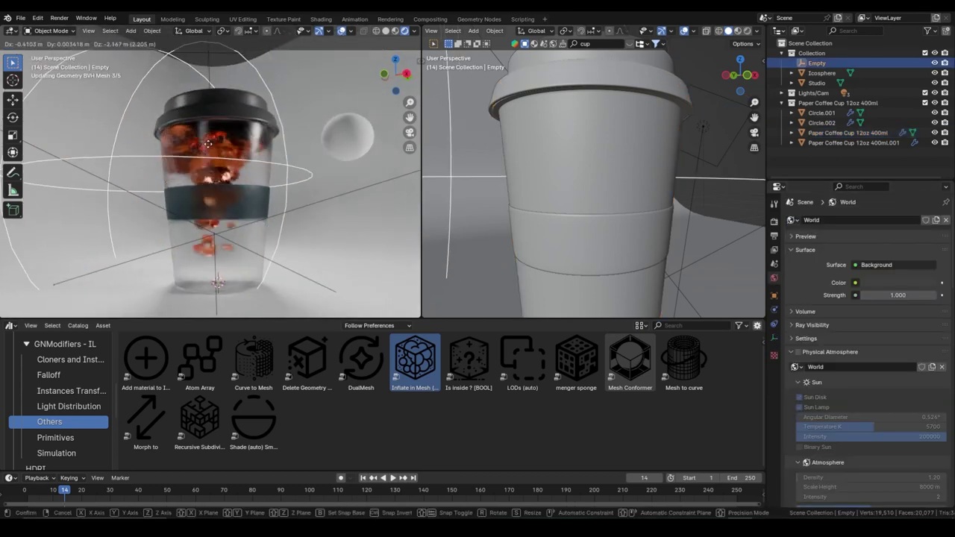
click(217, 157)
key(s)
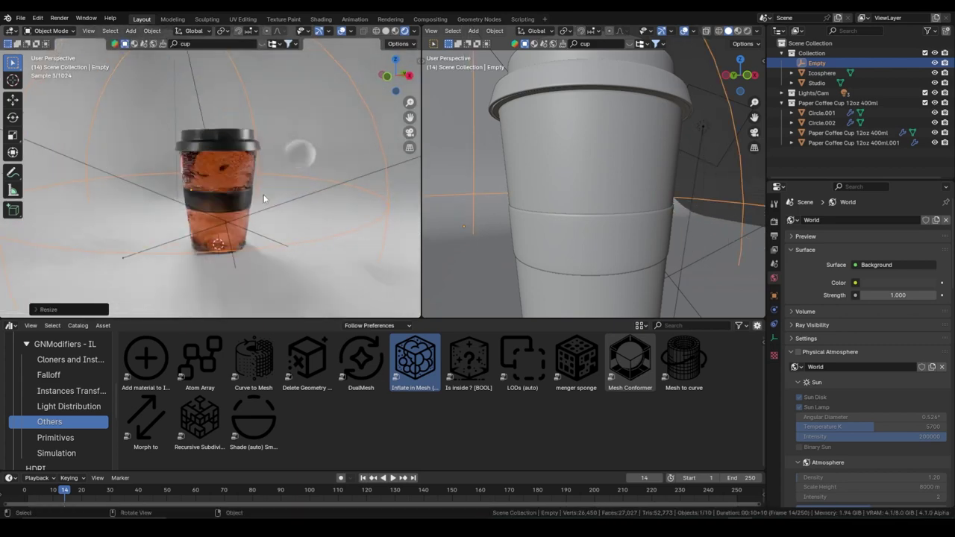
click(335, 187)
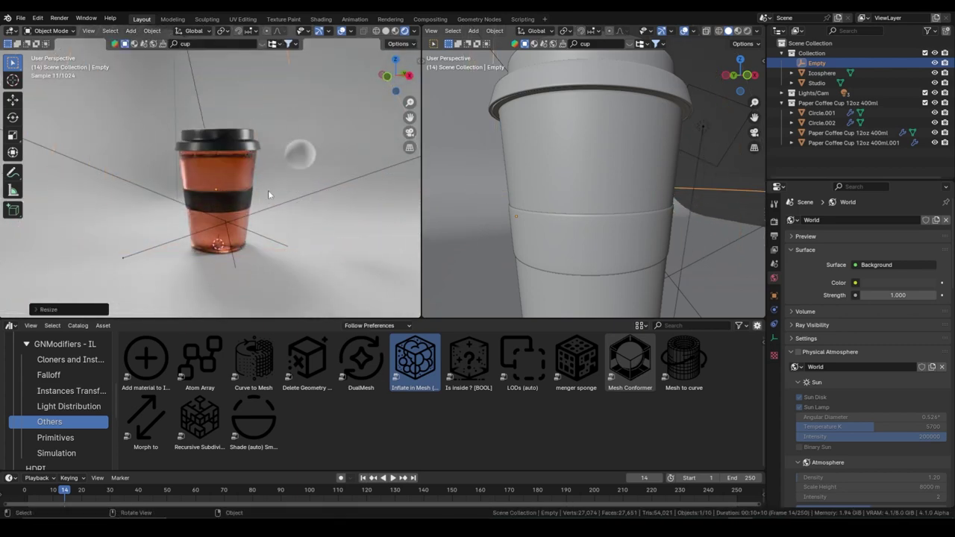
middle_drag(268, 190, 325, 169)
key(s)
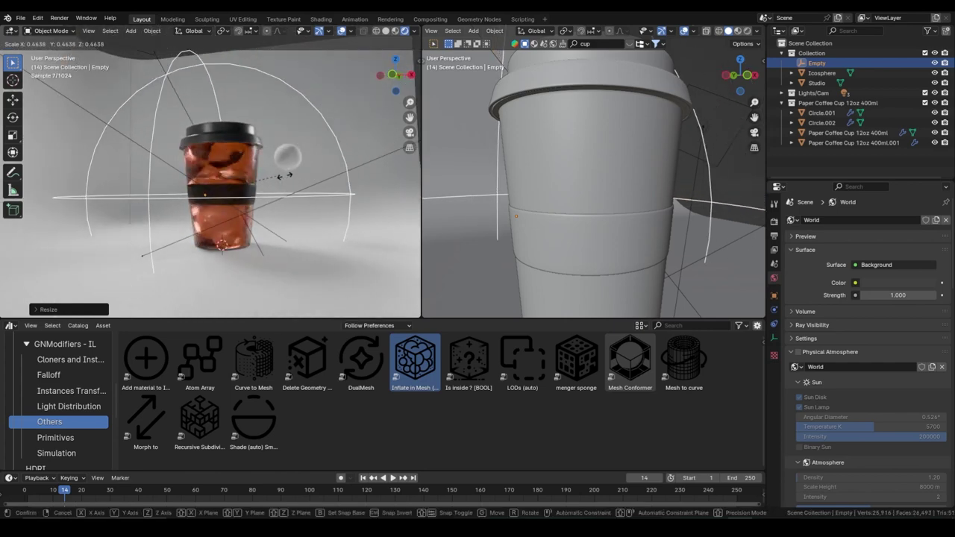
click(284, 179)
middle_drag(284, 182, 294, 192)
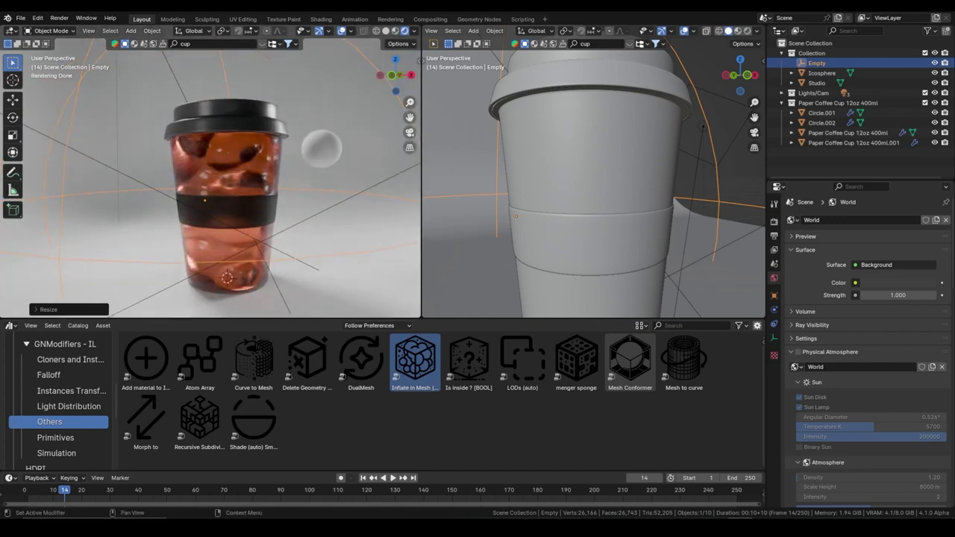
Step: Hide the paper cup and the cup sleeve
click(612, 149)
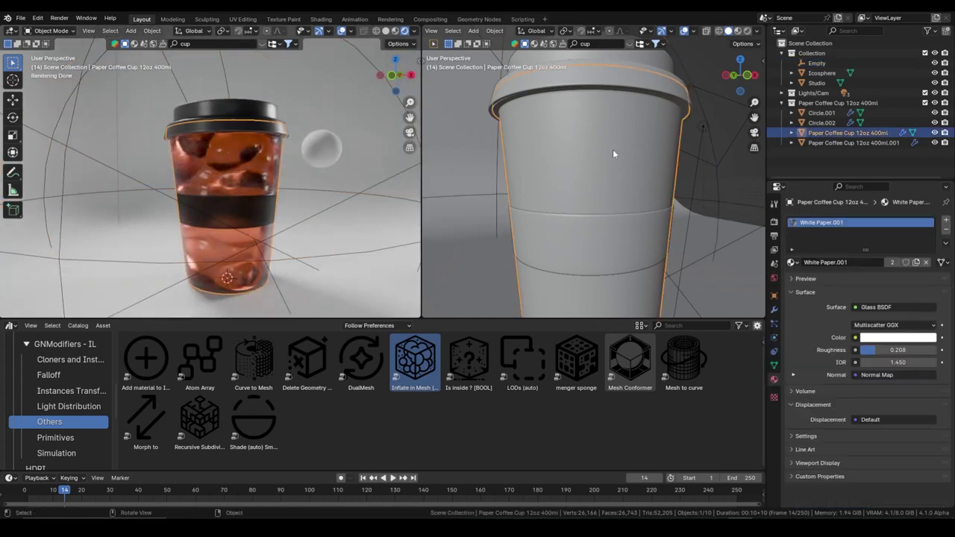
key(h)
click(627, 214)
key(h)
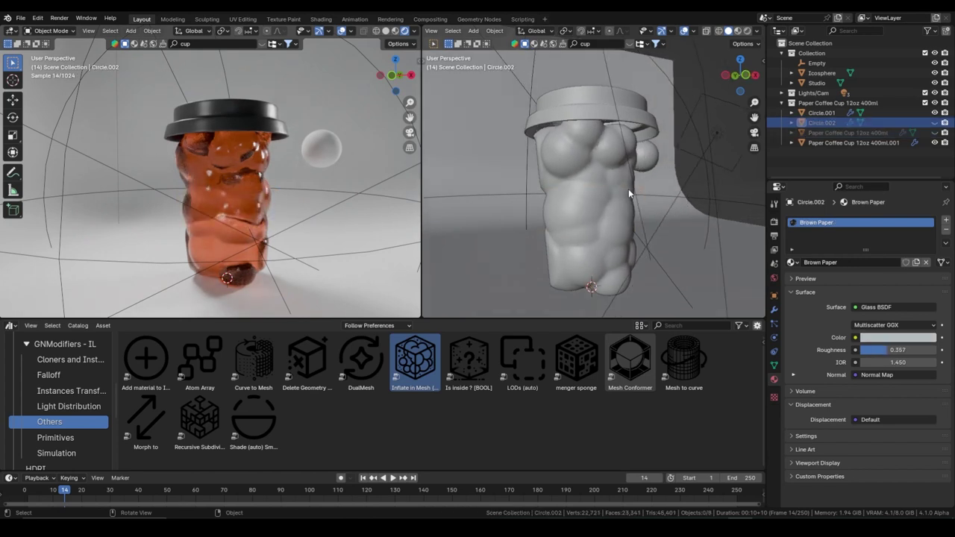
scroll(628, 189, down, 3)
scroll(661, 122, down, 1)
Step: Set the coffee mesh modifier's Spherical Falloff to 2
click(612, 172)
click(775, 309)
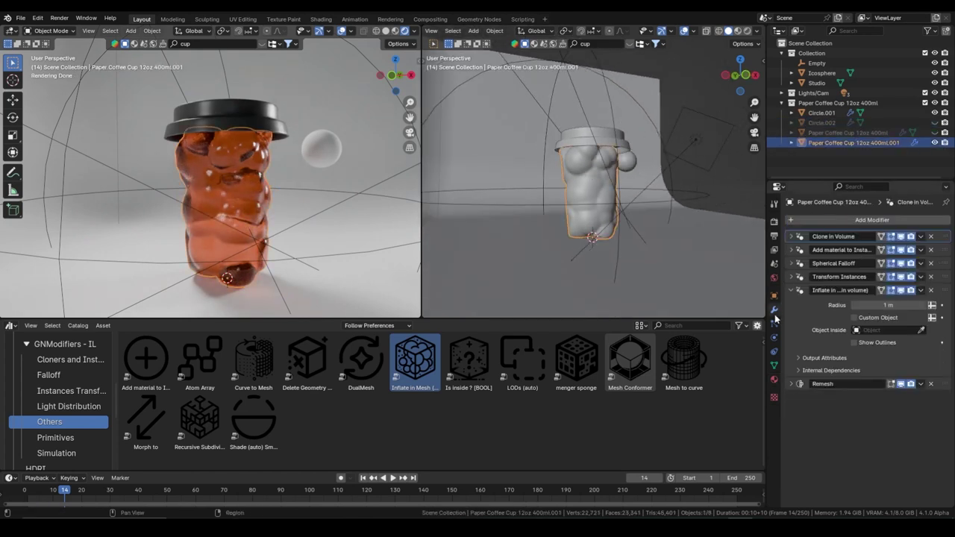
click(791, 263)
text(2)
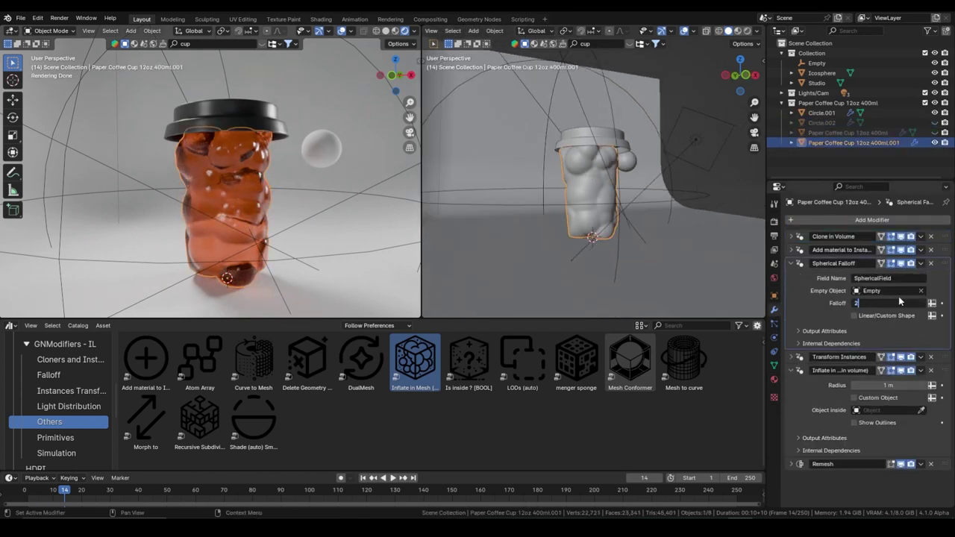
key(Return)
Step: Scale the Empty to 6.550 and move it so coffee blobs drip beneath the lid
click(636, 140)
key(s)
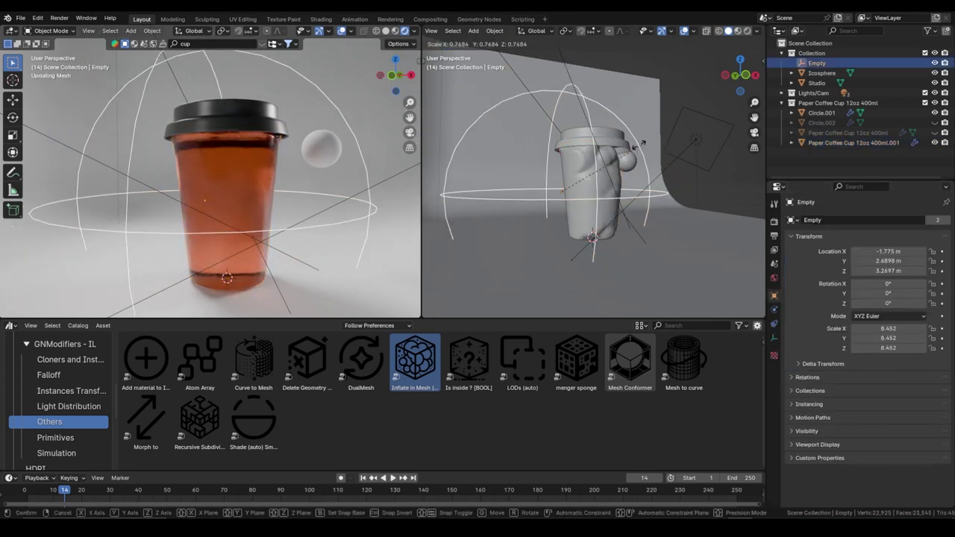
click(634, 156)
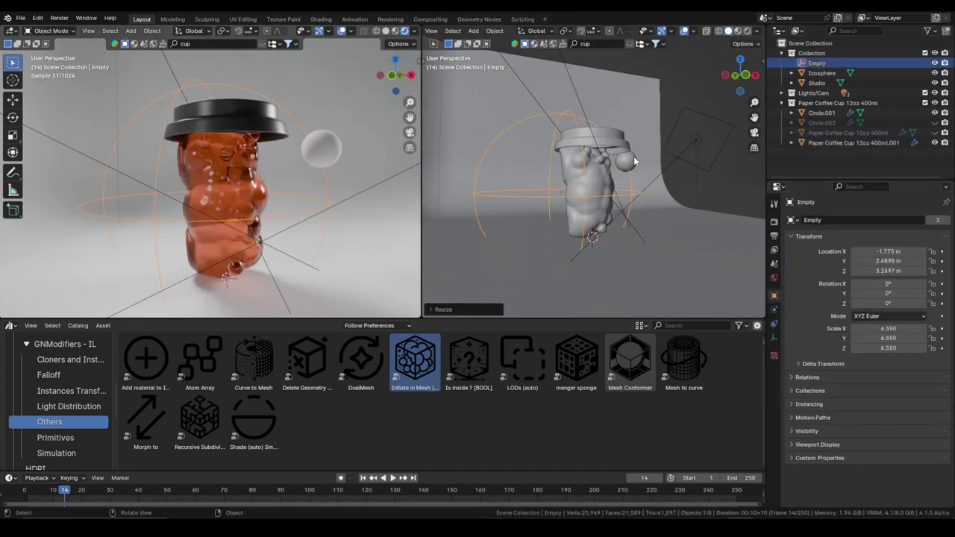
scroll(298, 142, up, 4)
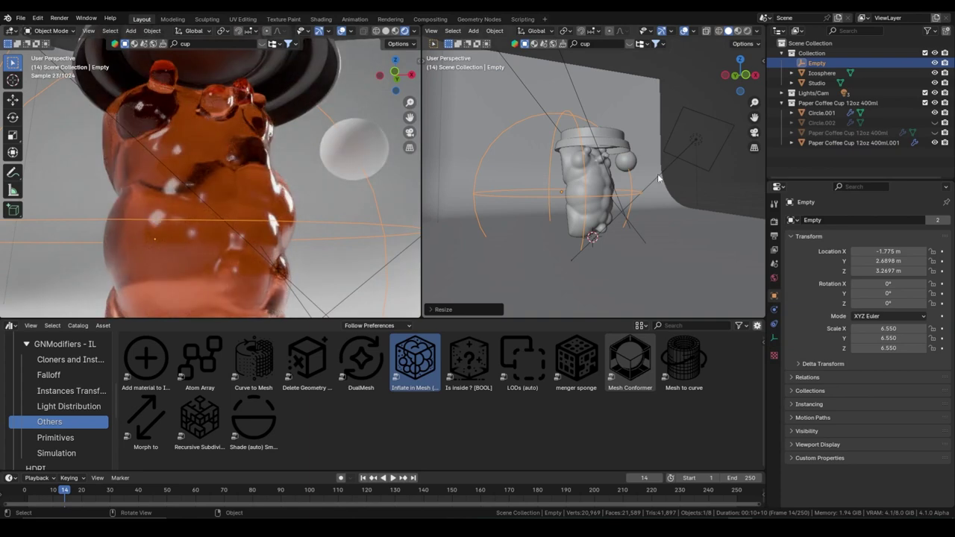
key(g)
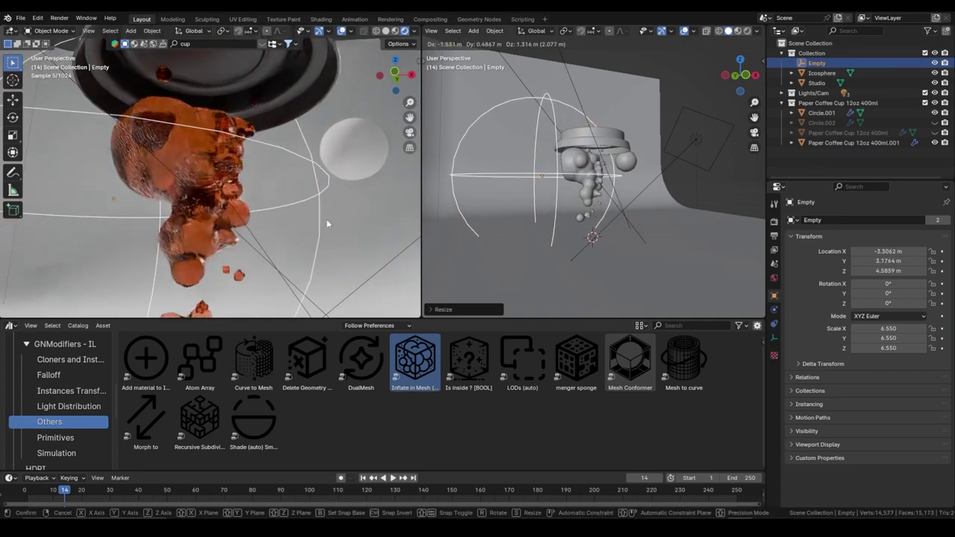
click(273, 193)
middle_drag(273, 194, 345, 171)
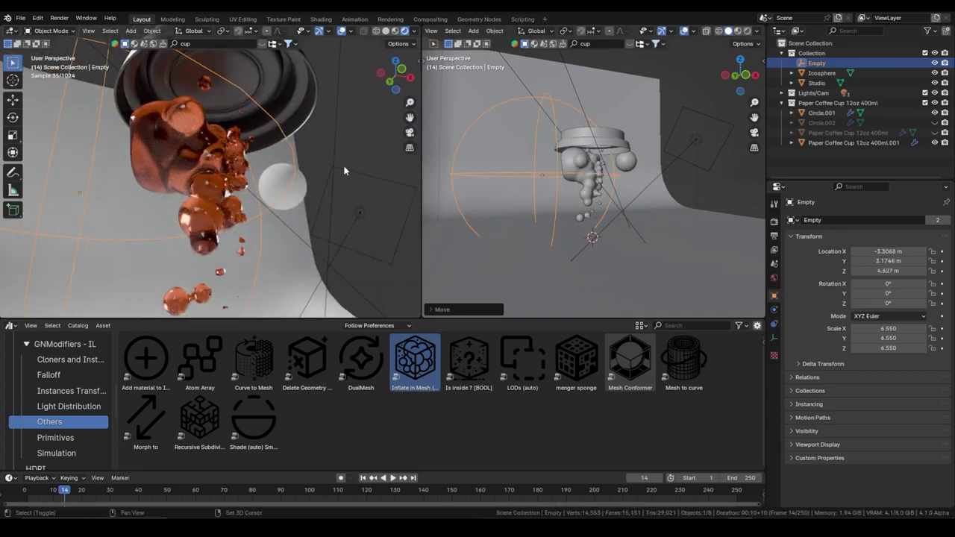
key(shift+a)
Step: Add a camera autofocused on the coffee, with depth of field at 6.8 m and F-stop 0.2
click(369, 216)
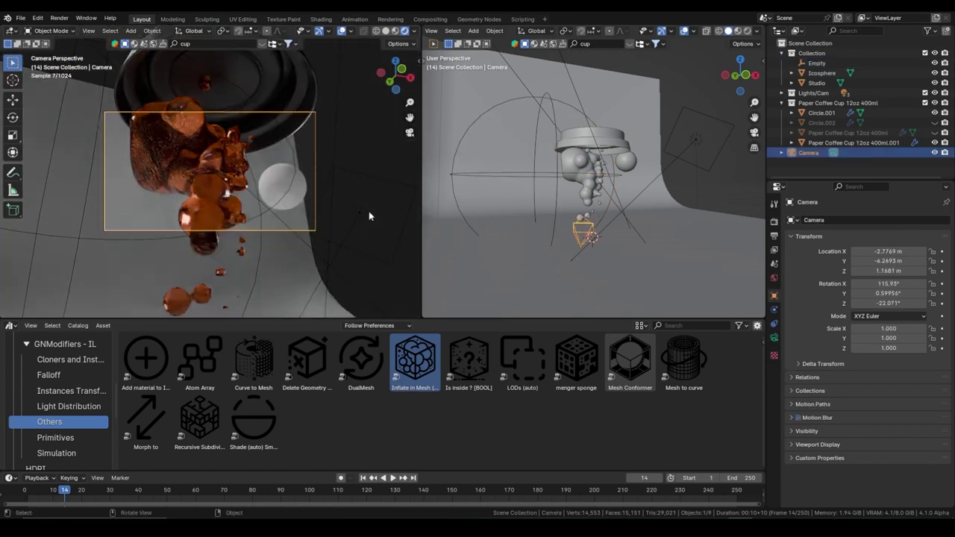
click(231, 194)
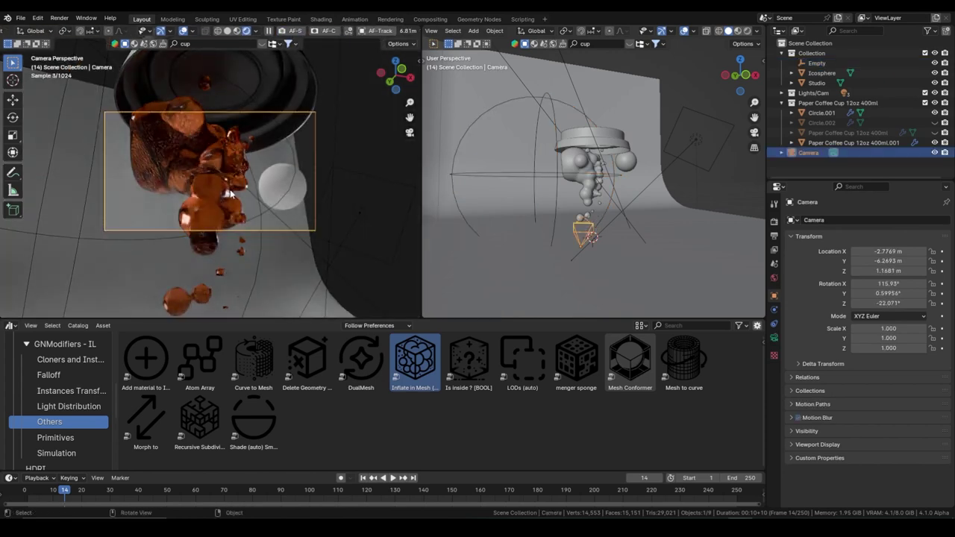
click(833, 152)
scroll(888, 359, down, 5)
scroll(892, 373, down, 5)
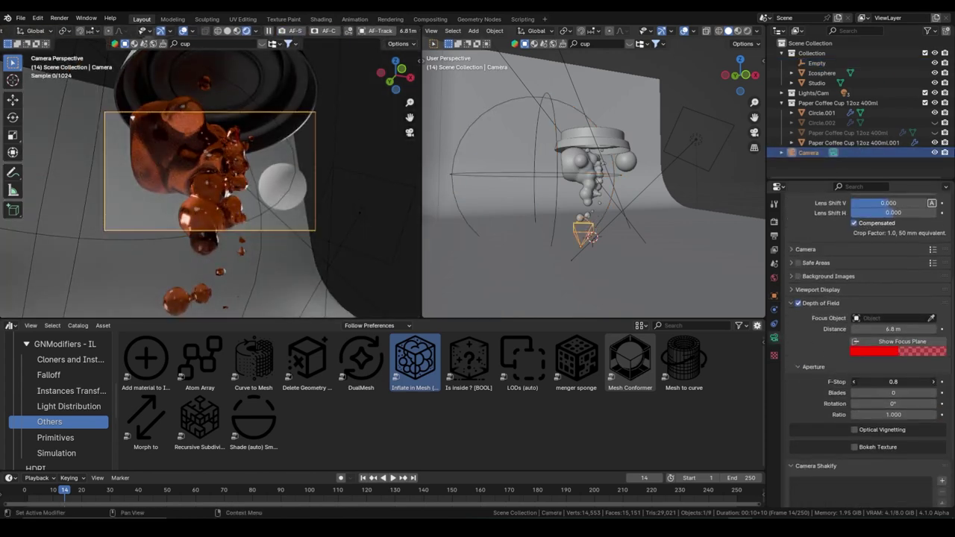
scroll(223, 150, up, 3)
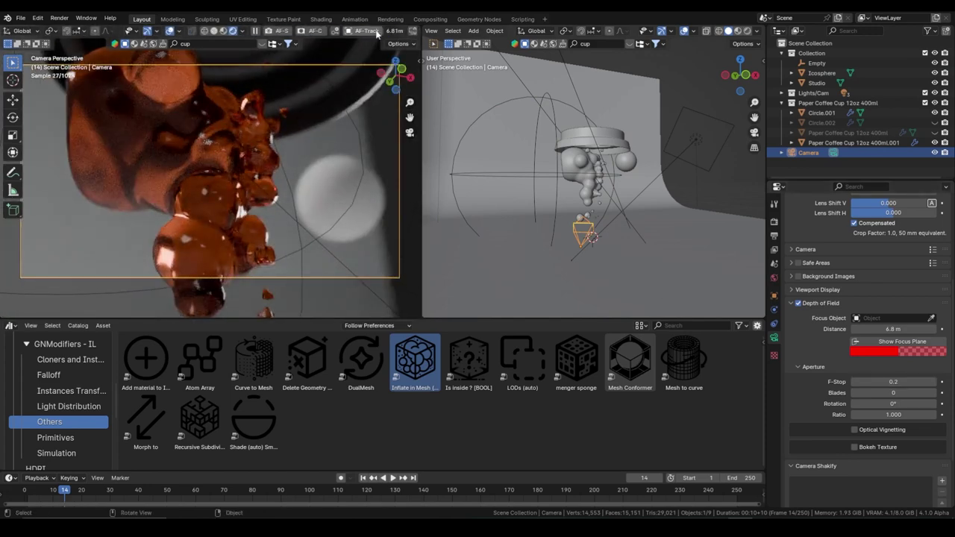
Step: Maximize the camera viewport and fit the full camera frame into it
key(ctrl+space)
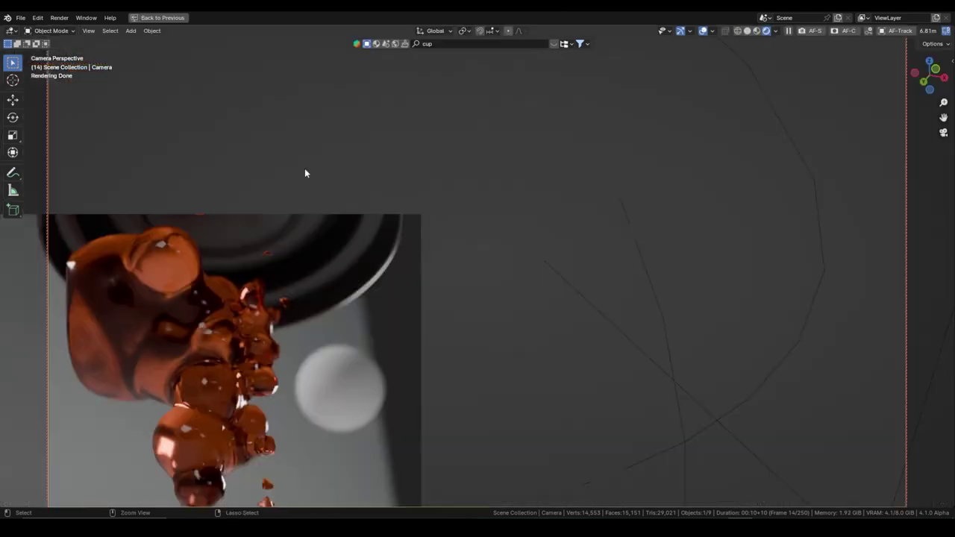
click(946, 34)
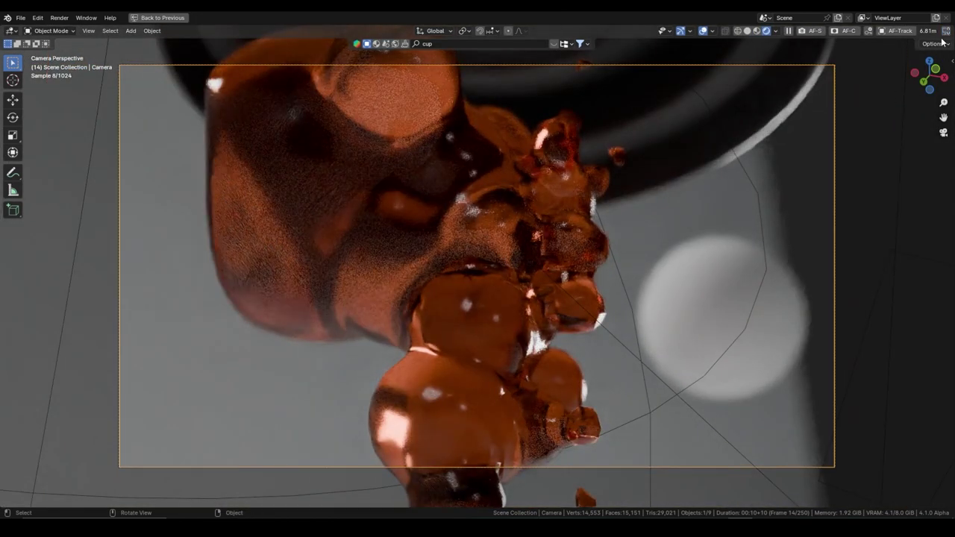